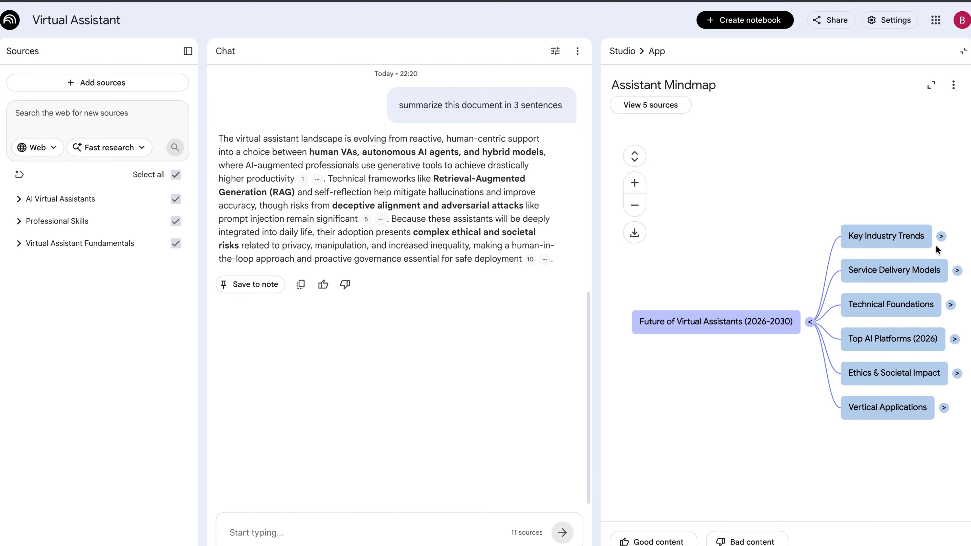
Step: Expand the Key Industry Trends, Top AI Platforms (2026) and Vertical Applications branches of the Assistant Mindmap, and return to a widened Studio panel
left_click(927, 236)
left_click(779, 430)
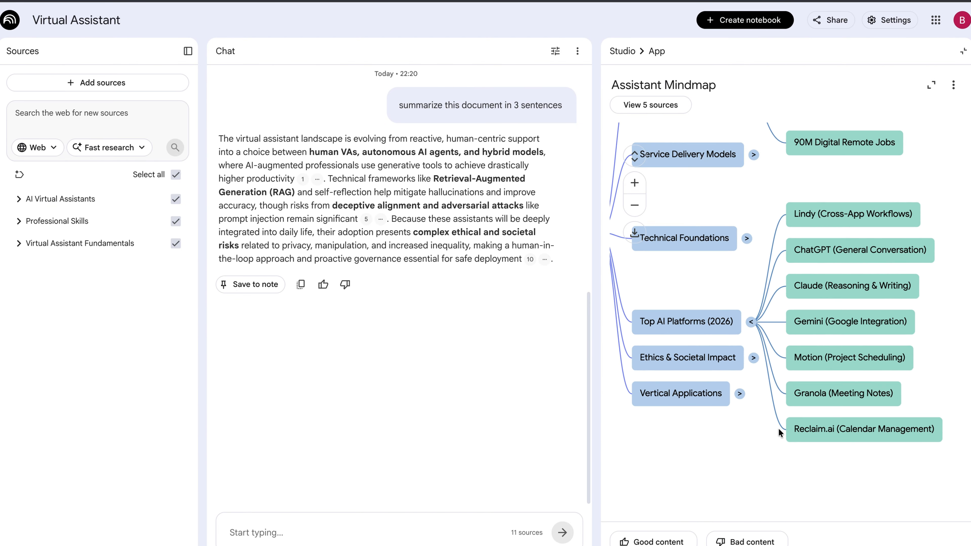
left_click(737, 394)
scroll(619, 294, "up", 5)
left_click_drag(596, 295, 367, 301)
left_click(397, 51)
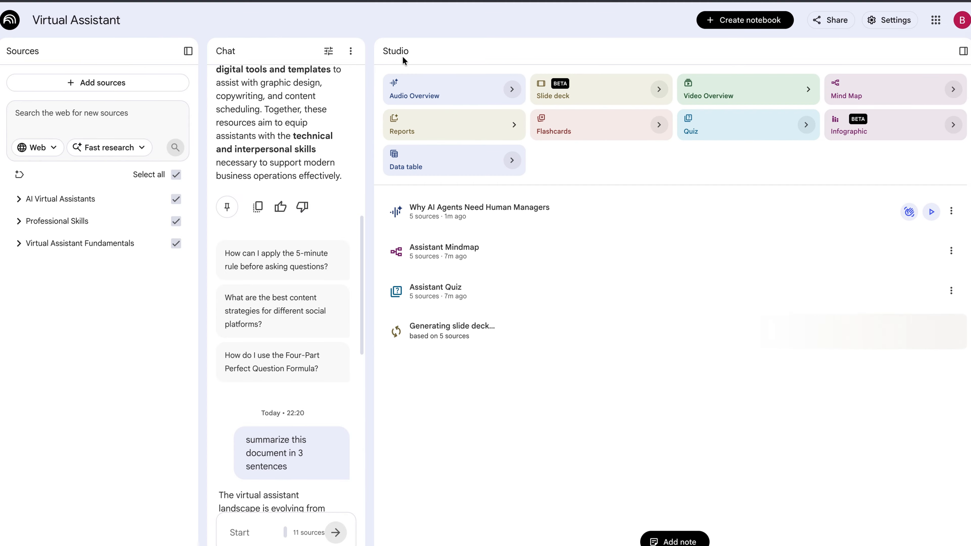
Step: View the first question of the Assistant Quiz, and return to the Studio overview with the panel narrowed again
left_click(448, 291)
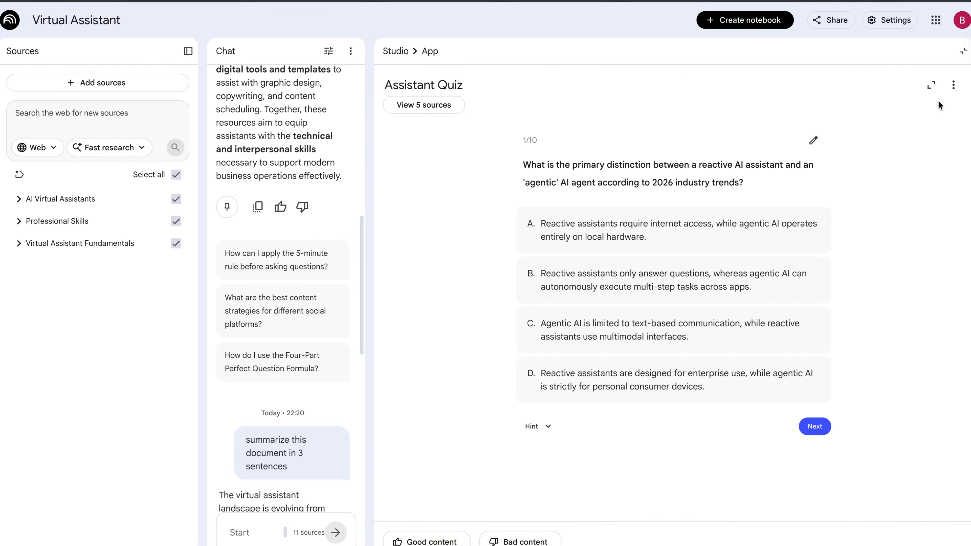
left_click(954, 84)
key("Escape")
left_click(395, 50)
left_click_drag(372, 198, 591, 237)
Step: Try the notebook interface in dark mode and switch it back to light mode
left_click(890, 20)
mouse_move(909, 179)
left_click(828, 206)
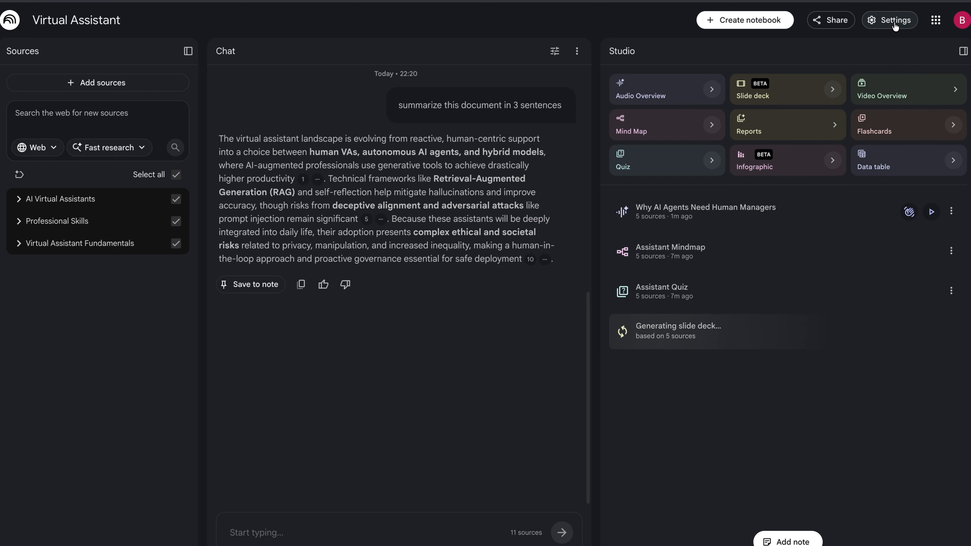
left_click(890, 20)
left_click(833, 179)
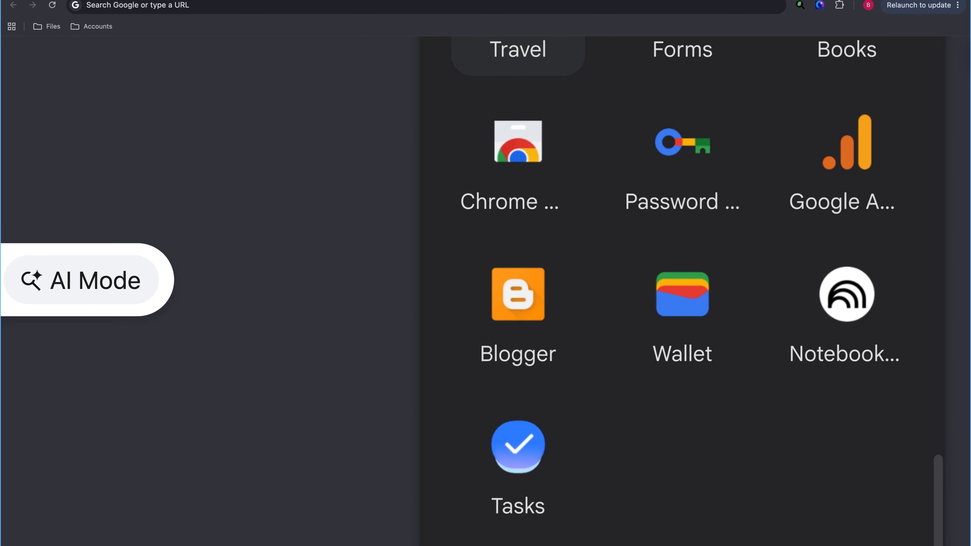
Step: Search Google for "notebooklm"
left_click(161, 5)
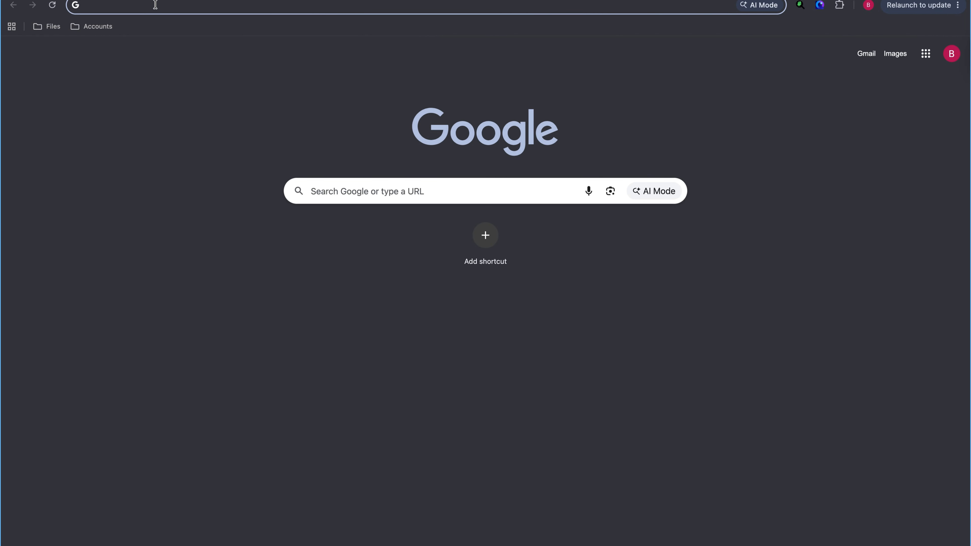
type("notebooklm")
key("Return")
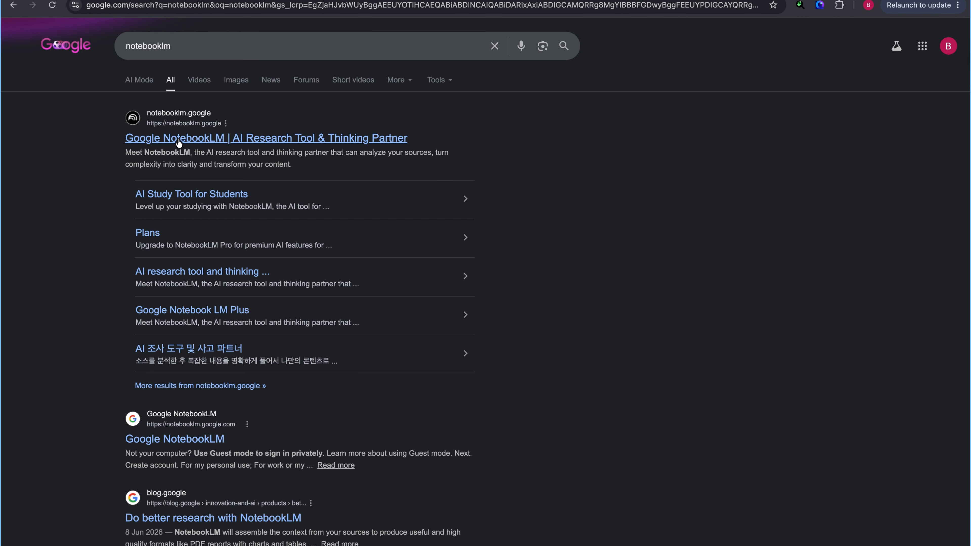
Step: Open NotebookLM from the list of Google apps in a new browser tab
key("ctrl+t")
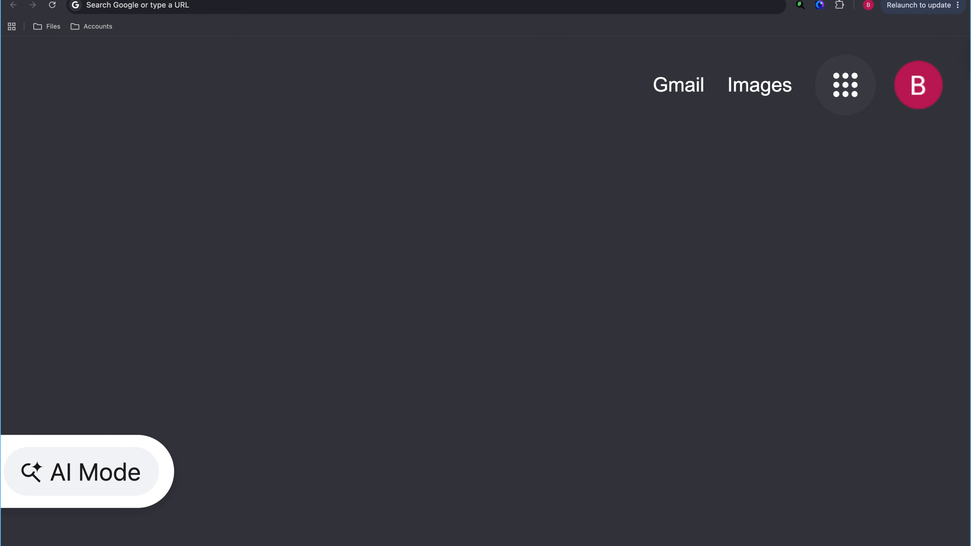
left_click(851, 81)
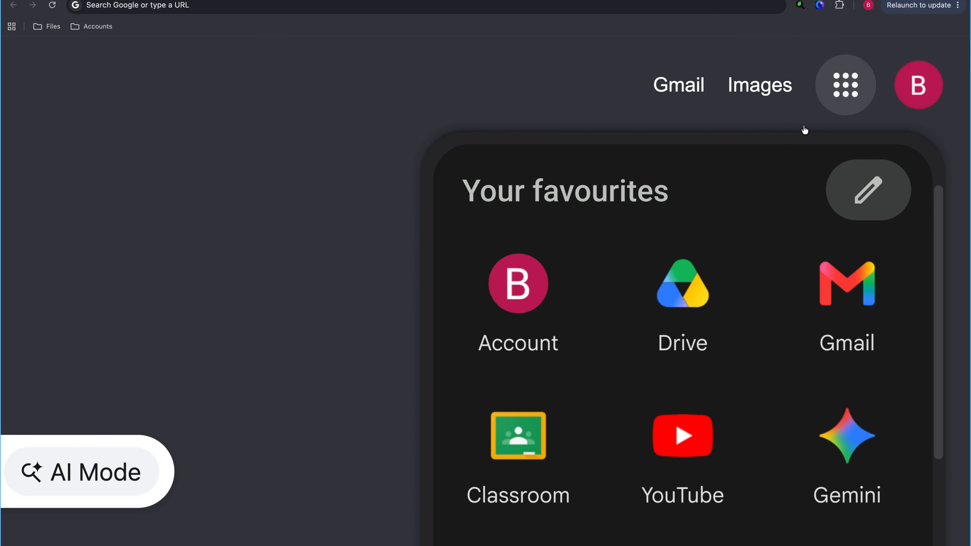
scroll(730, 383, "down", 10)
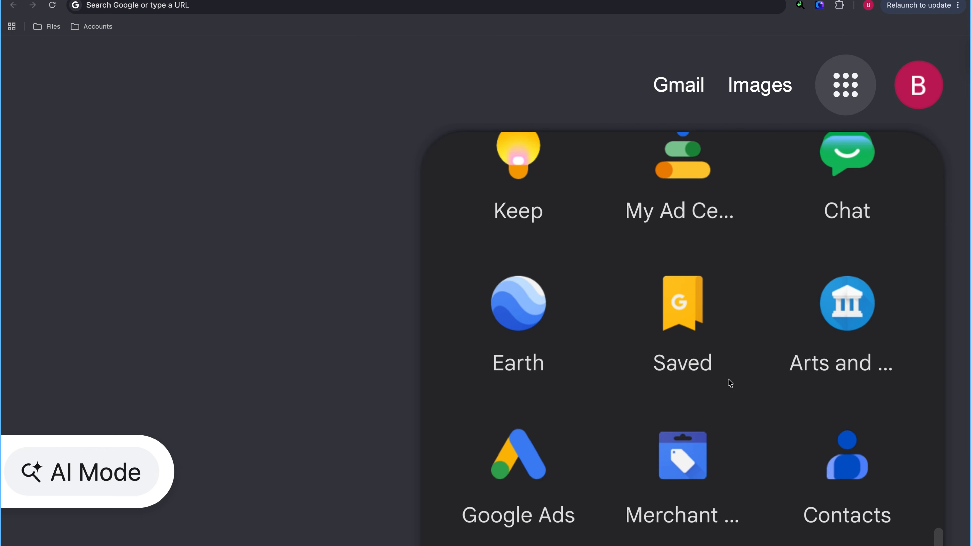
scroll(794, 455, "down", 5)
left_click(803, 457)
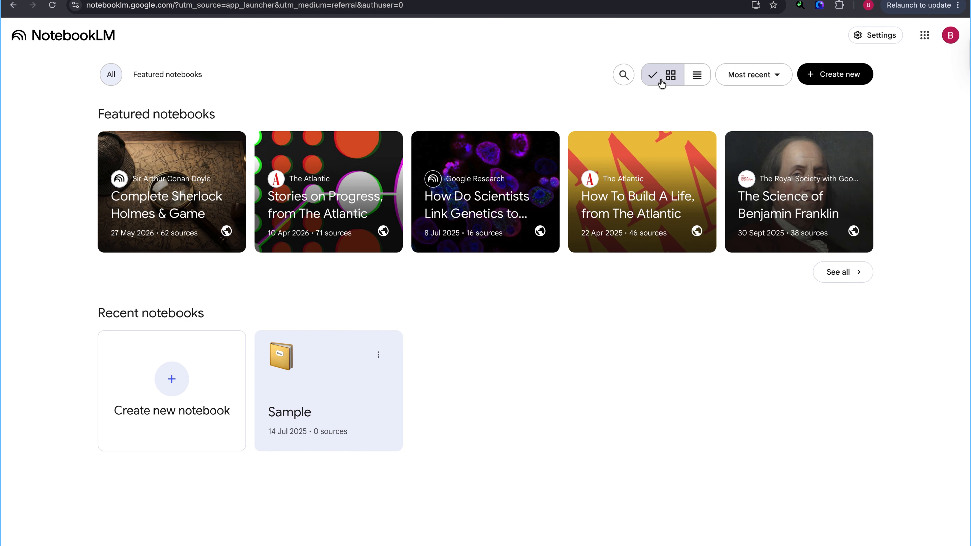
Step: Show the notebook overview as a list and return it to the grid view
left_click(697, 75)
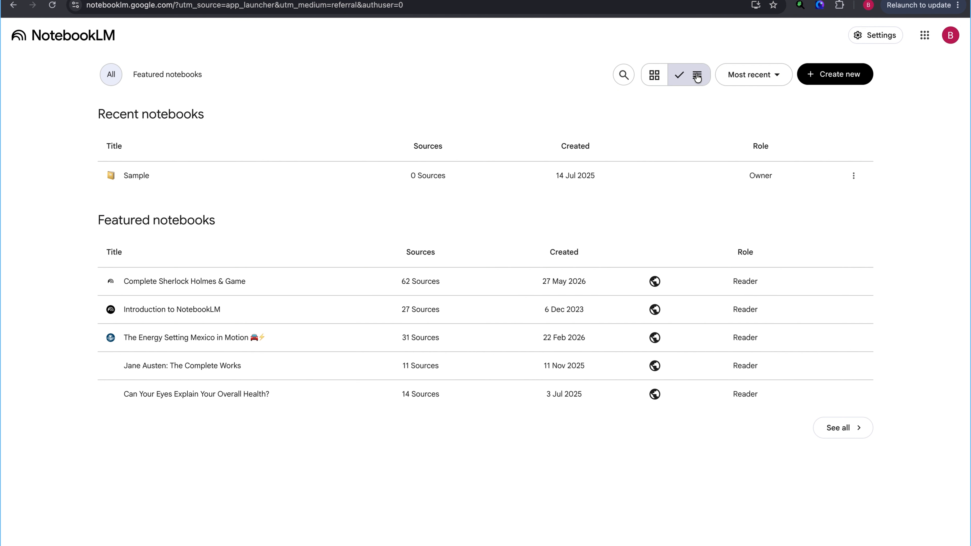
left_click(656, 76)
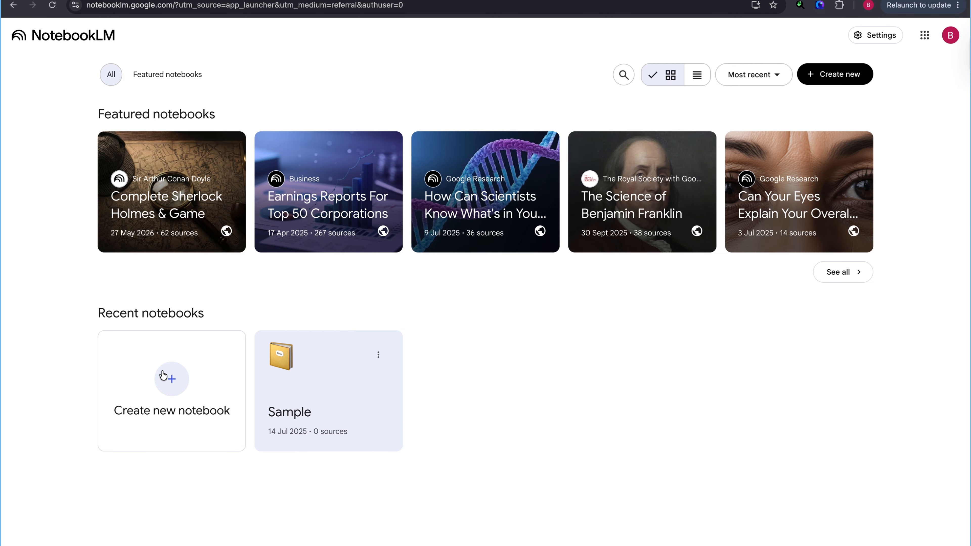
Step: Create a new notebook and name it "Virtual Assistant"
left_click(172, 379)
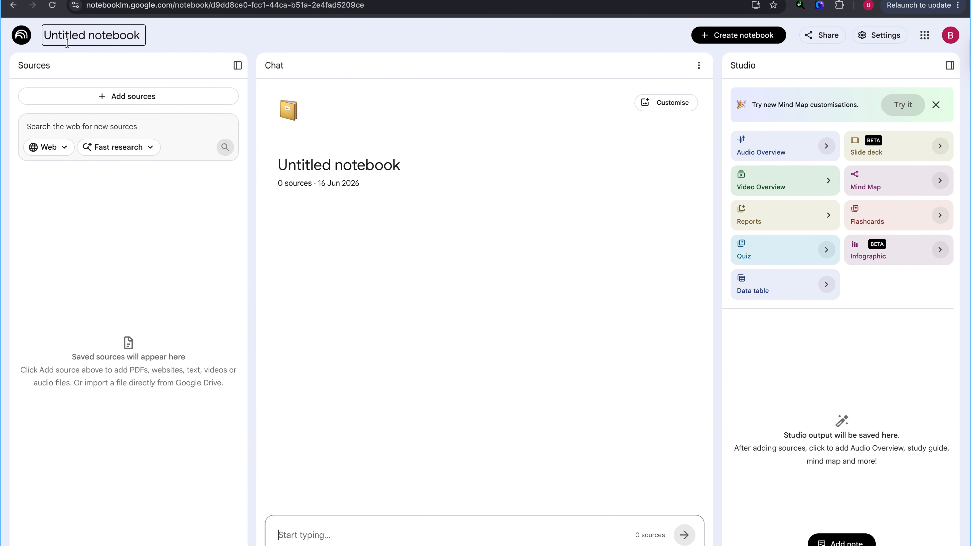
left_click(83, 38)
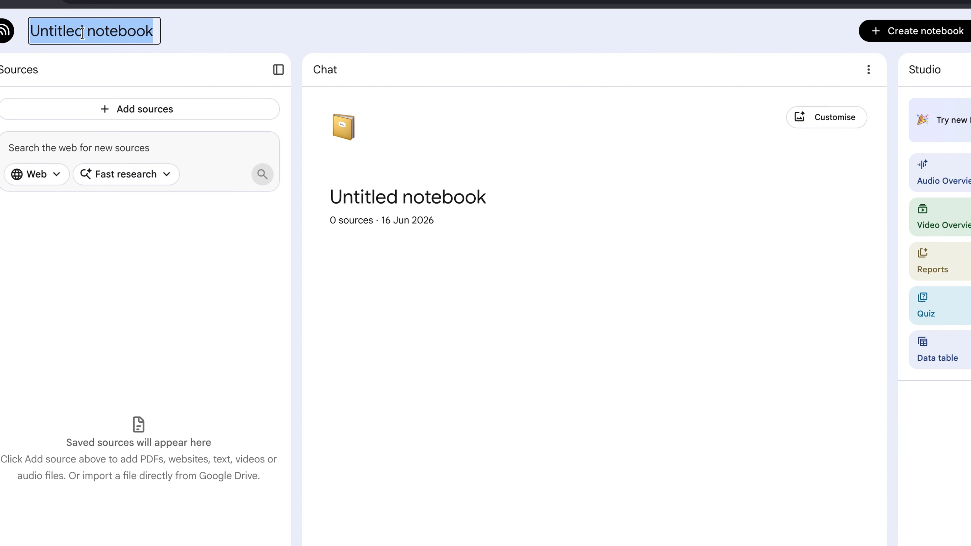
type("Virtual Assistant")
key("Return")
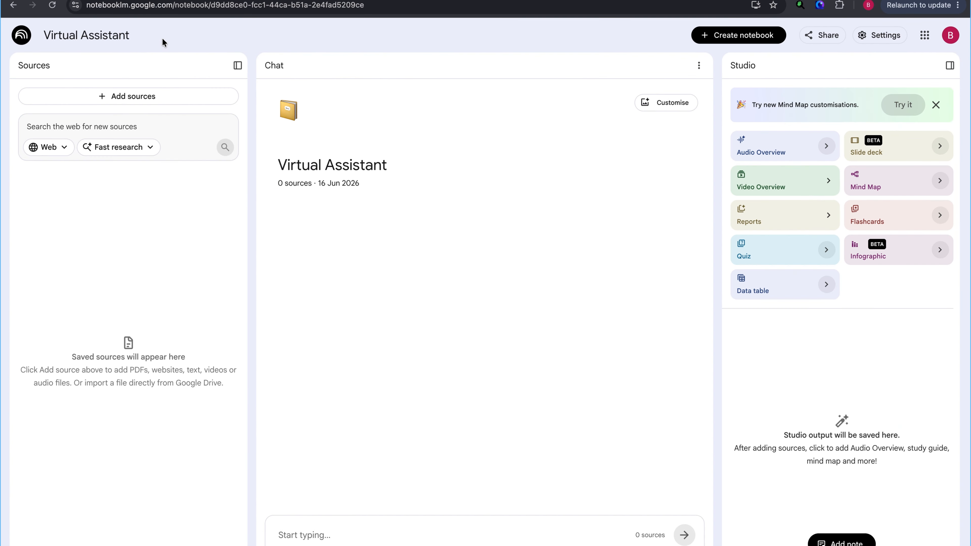
Step: Create a second notebook without adding any sources, and reopen the Virtual Assistant notebook from the home page
left_click(743, 35)
left_click(727, 38)
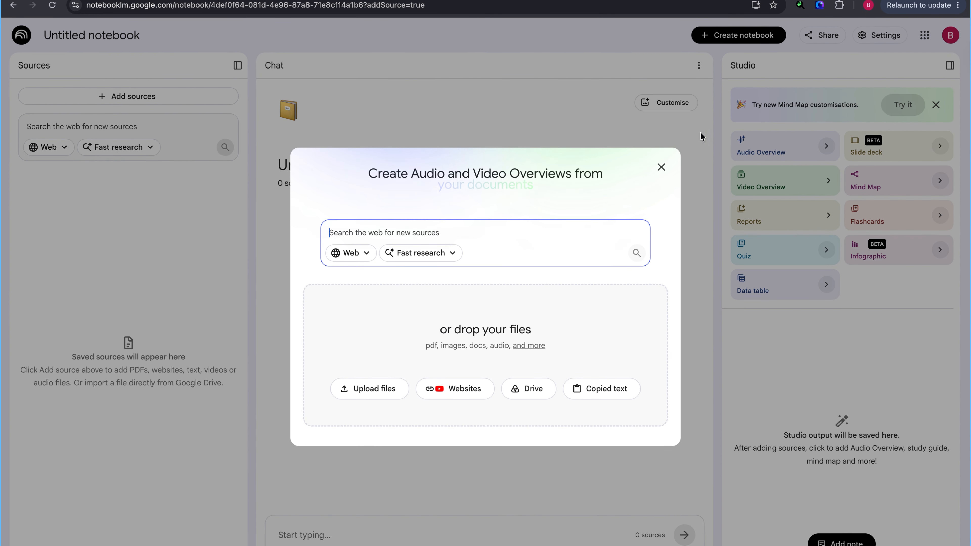
left_click(661, 166)
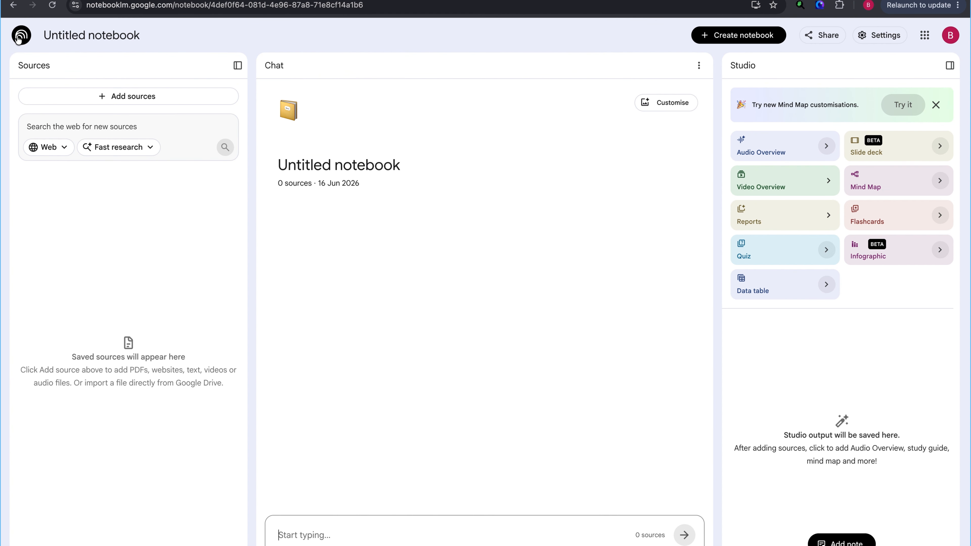
left_click(18, 38)
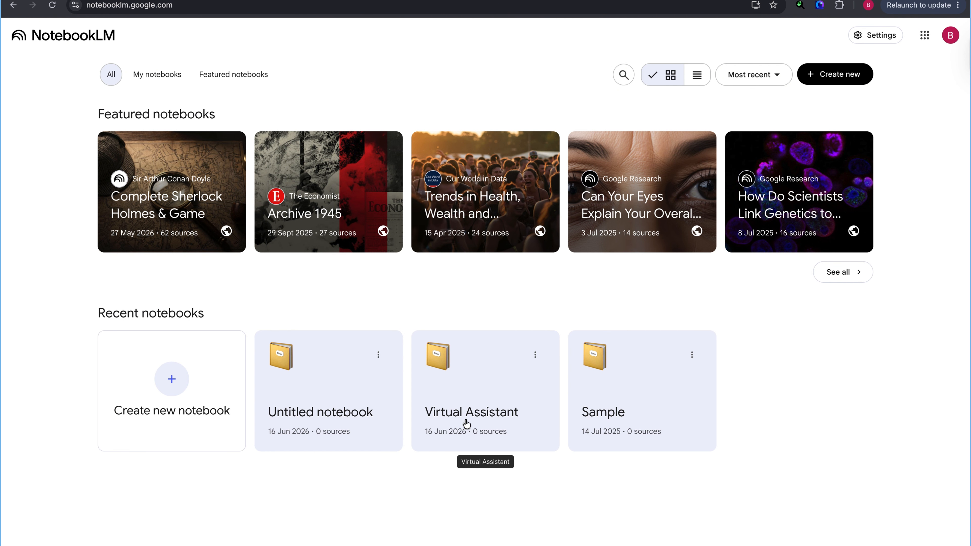
left_click(467, 394)
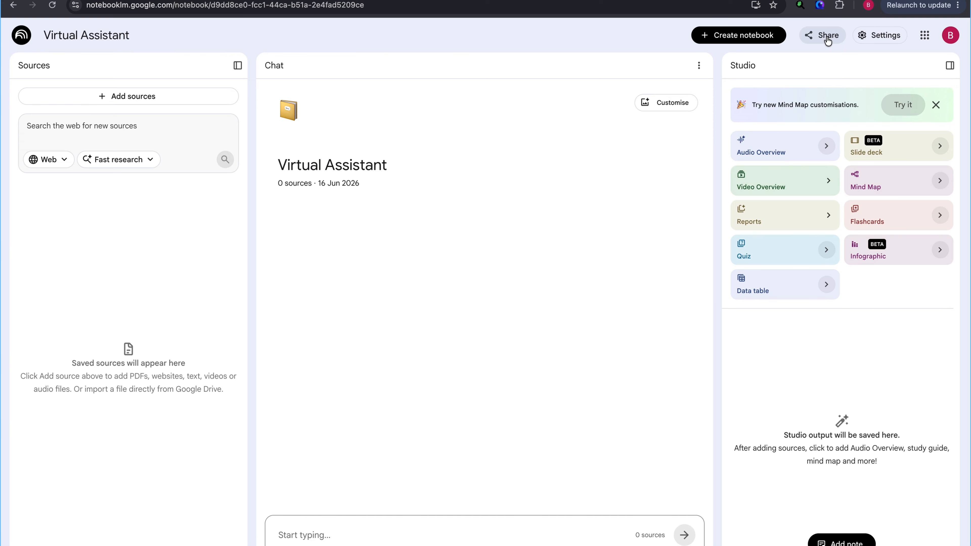
Step: Look through the notebook's sharing options, entering "fdgkjmthfghkg" as the person to add and viewing the notebook access levels
left_click(824, 37)
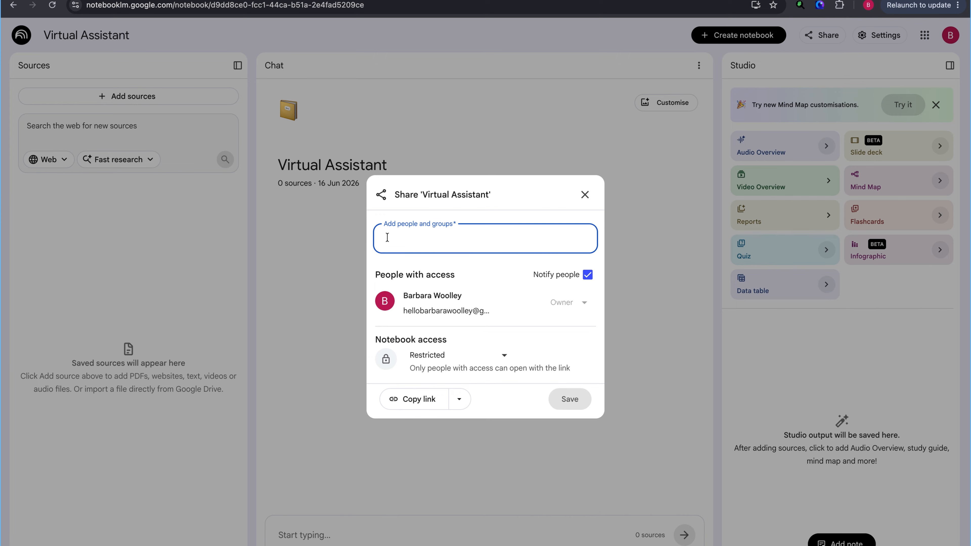
type("fdgkjmthfghkg")
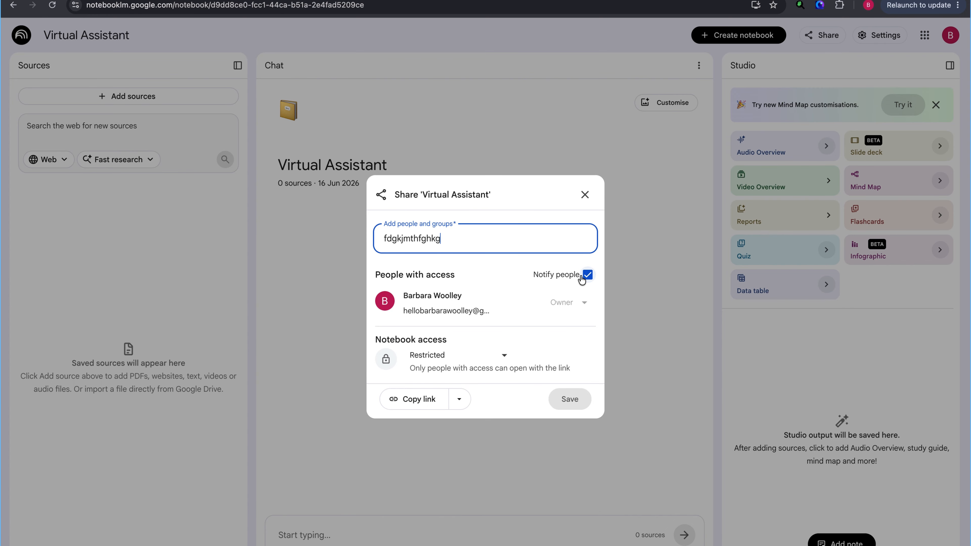
left_click(506, 358)
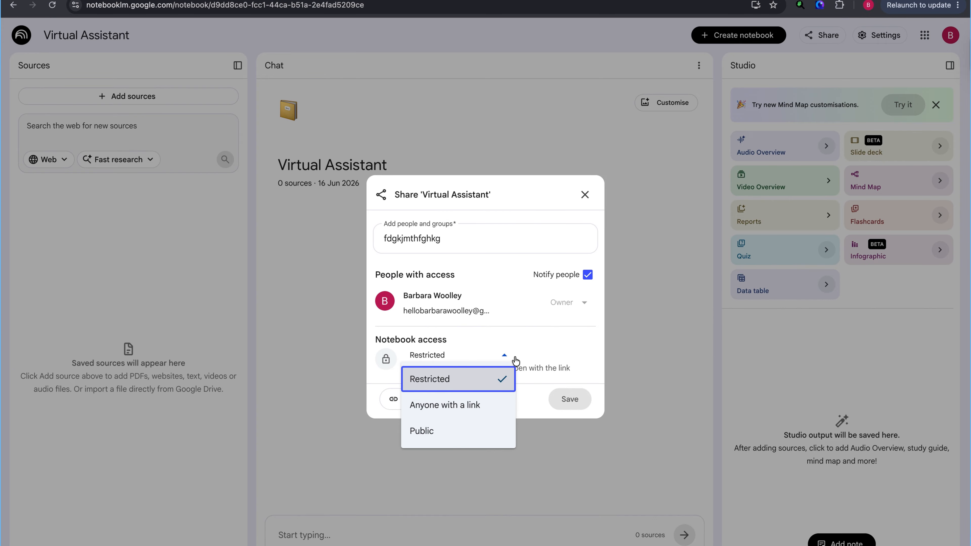
left_click(518, 350)
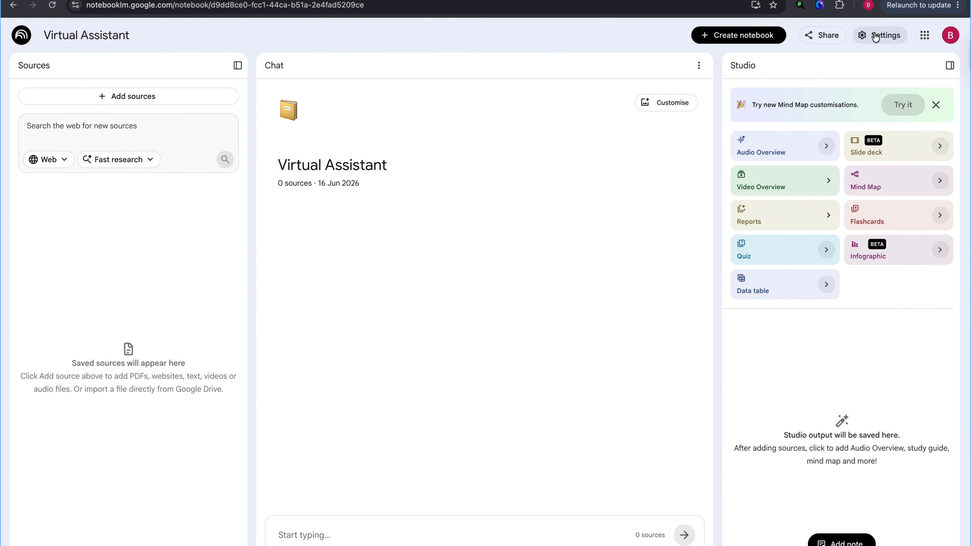
Step: Review the notebook settings and set the display theme to dark mode
left_click(877, 33)
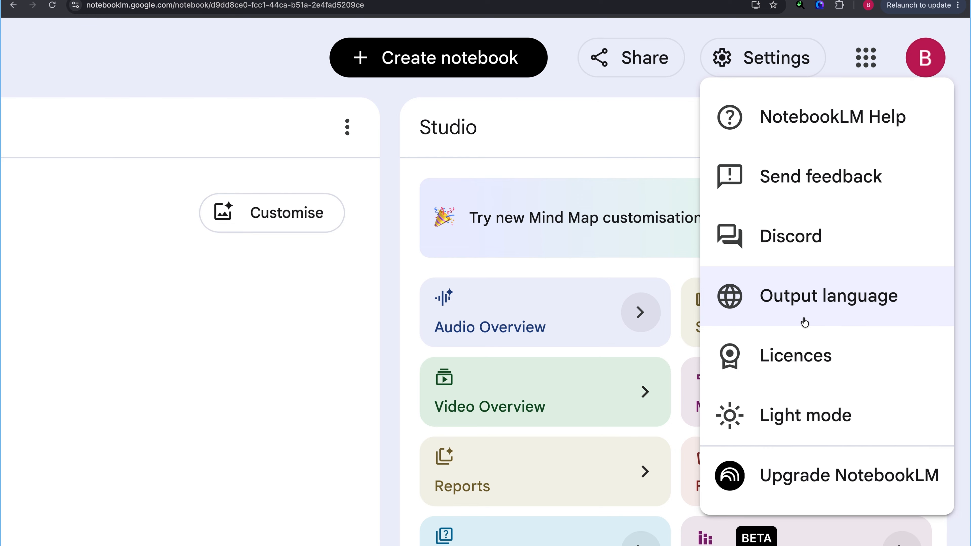
scroll(804, 323, "down", 5)
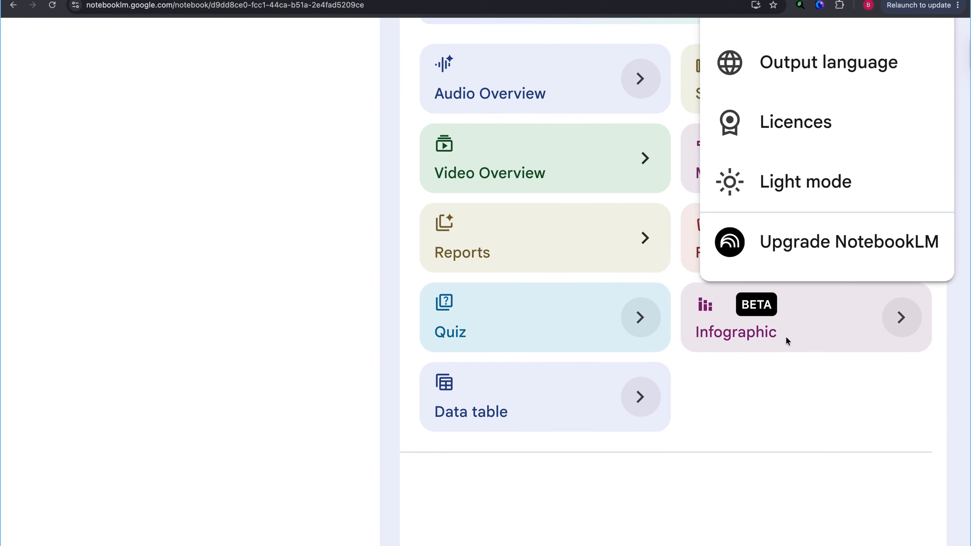
mouse_move(792, 289)
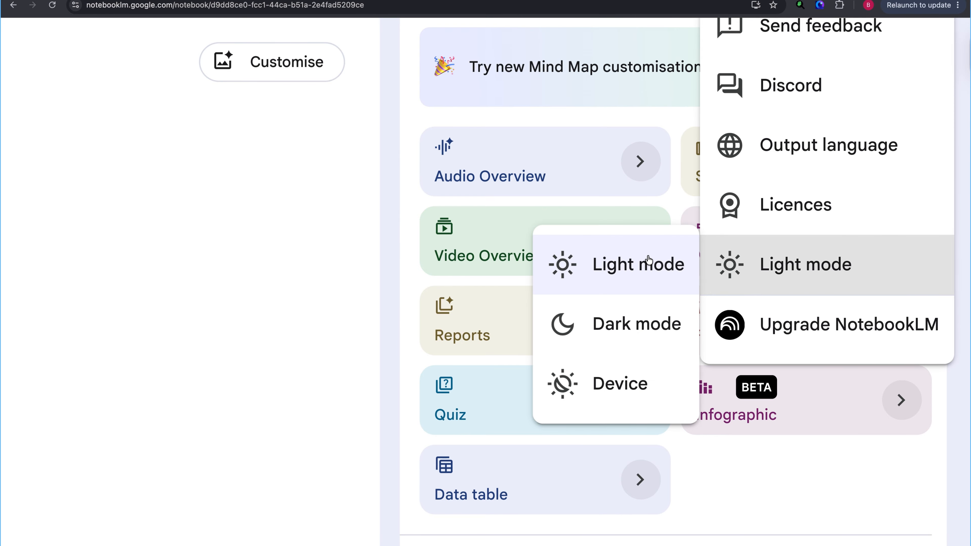
left_click(611, 331)
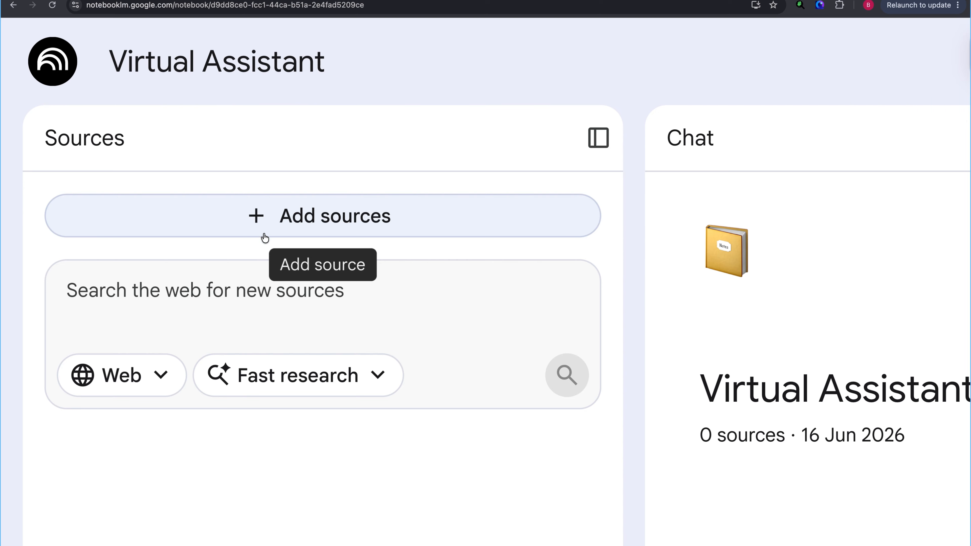
Step: Upload Asking questions properly.pdf, the Basic-Social-Media-Management PDF and communicating boundaries.pdf from the EVA folder as notebook sources
left_click(308, 224)
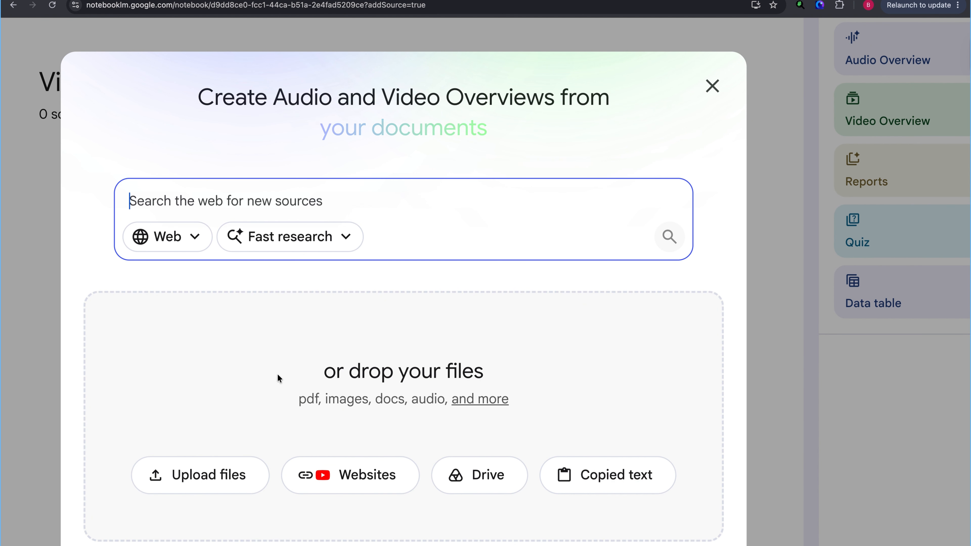
left_click(202, 488)
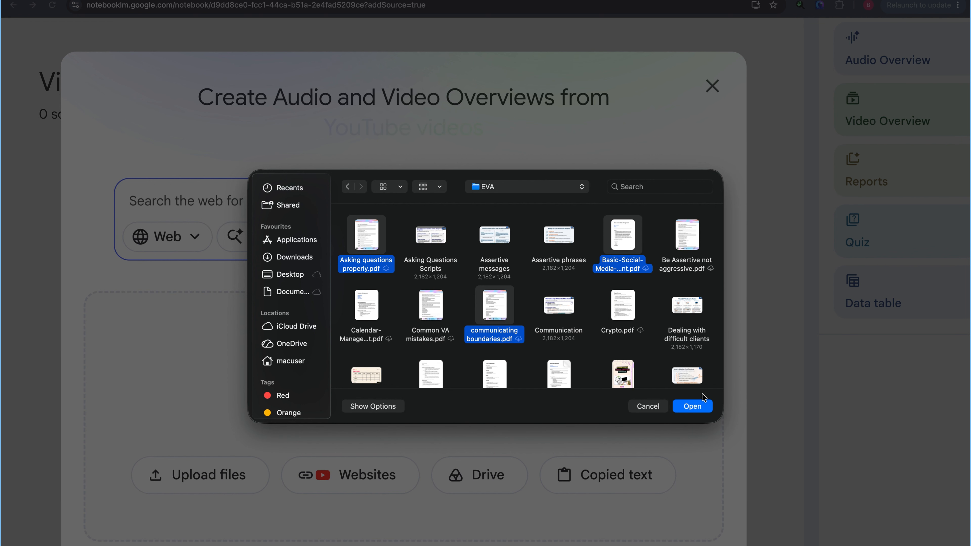
left_click(693, 407)
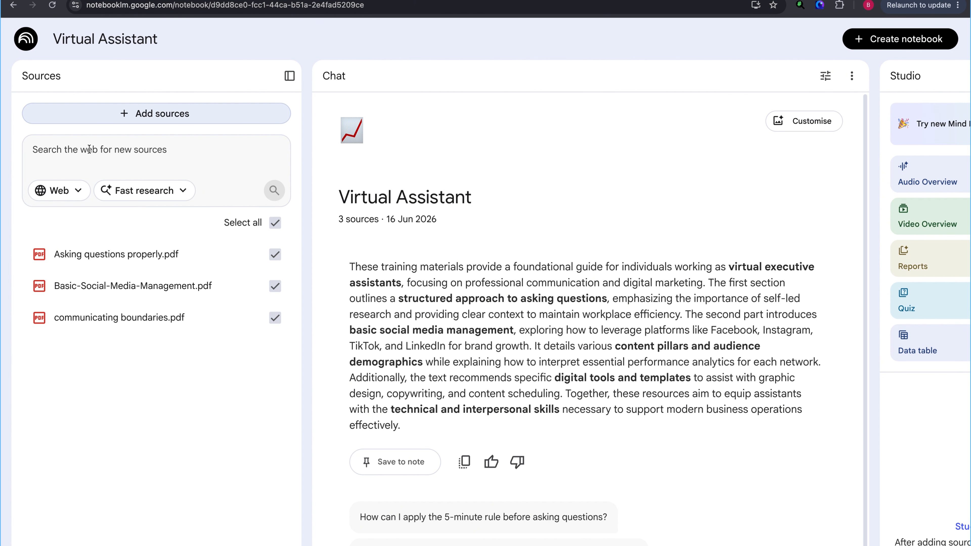
Step: Search the web for "virtual assistant" sources with Fast research and add the results to the notebook
left_click(89, 149)
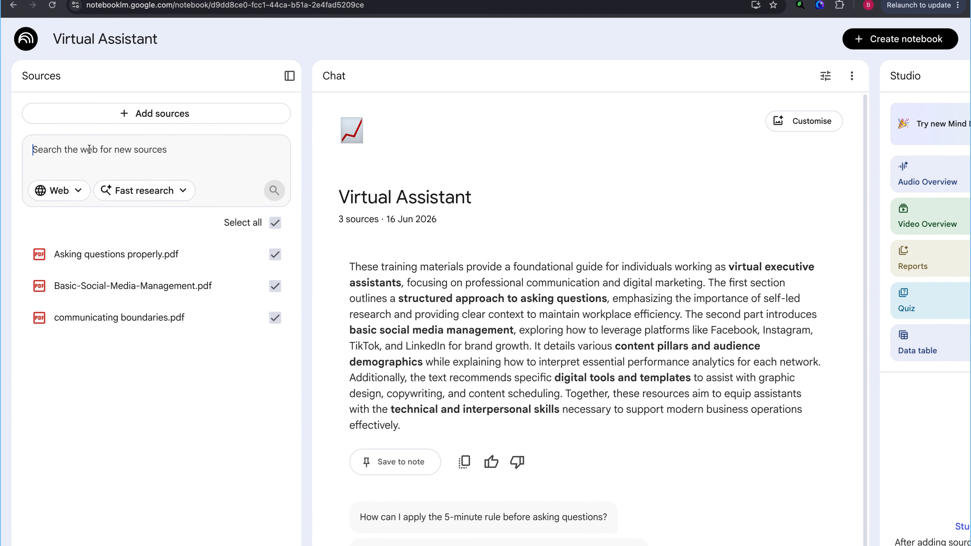
type("virtu")
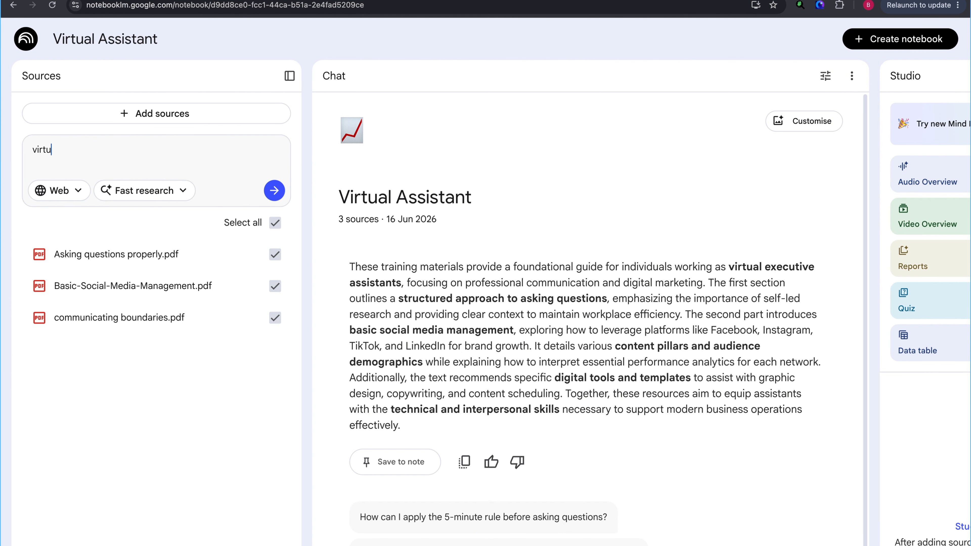
type("al assistant")
left_click(77, 190)
left_click(73, 226)
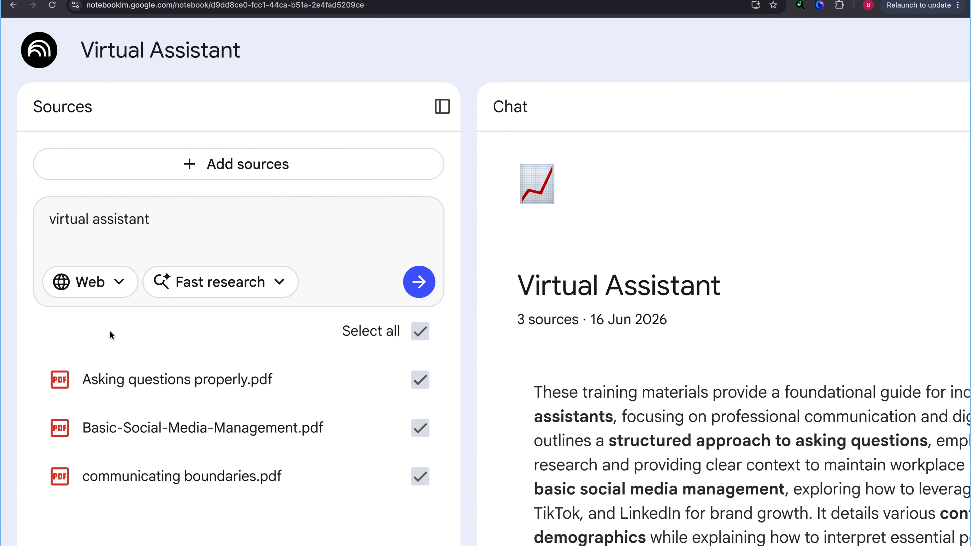
left_click(420, 282)
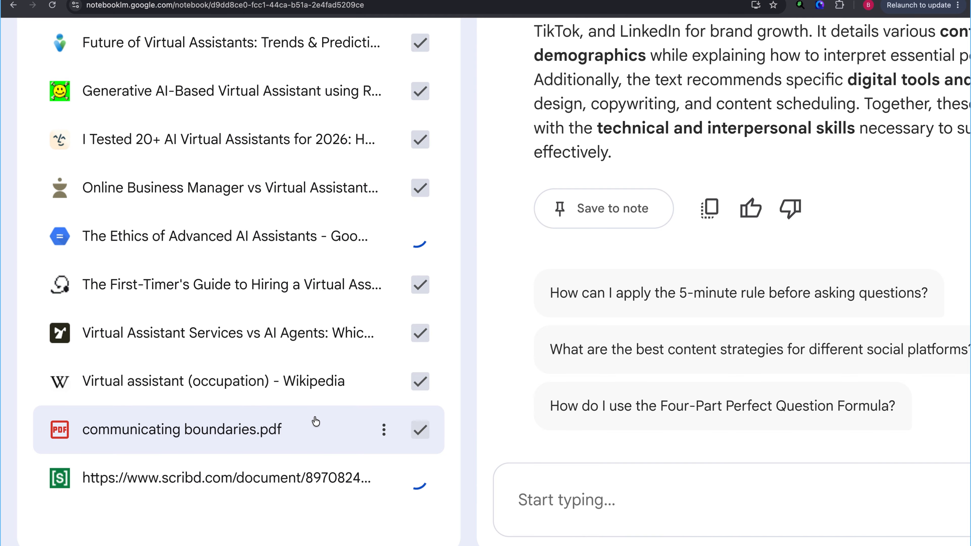
Step: Deselect the first four sources in the list, from the 8 Legal Requirements page through Future of Virtual Assistants
scroll(316, 421, "up", 11)
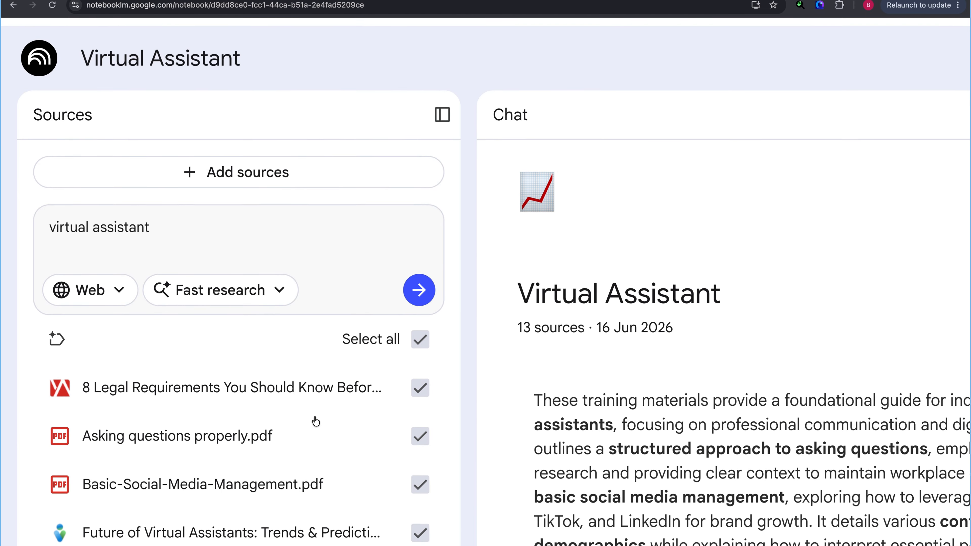
scroll(316, 422, "down", 3)
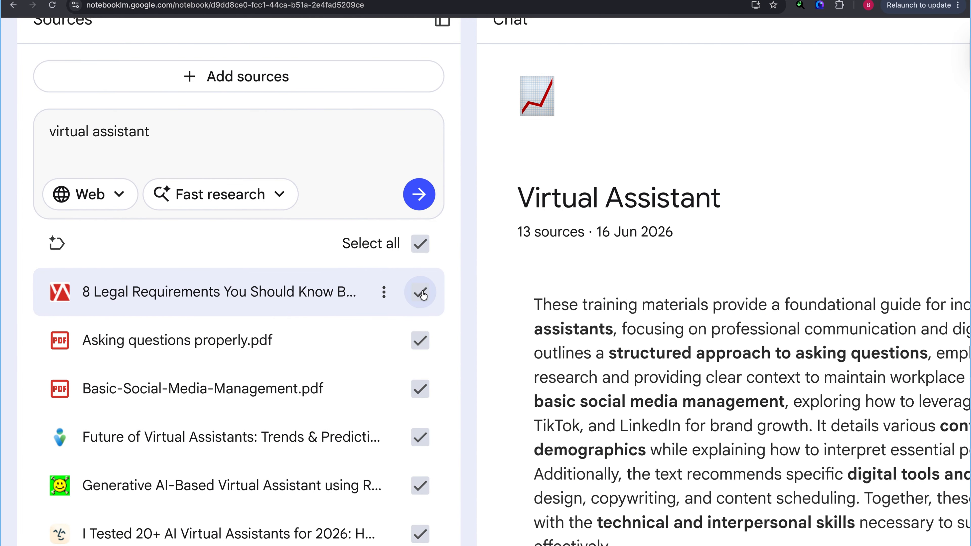
left_click(421, 294)
left_click(419, 342)
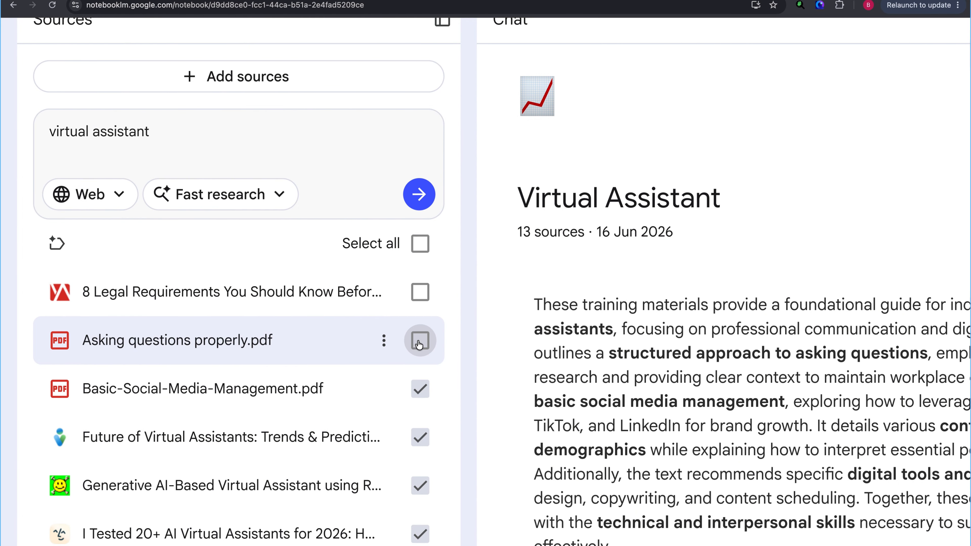
left_click(420, 389)
left_click(419, 437)
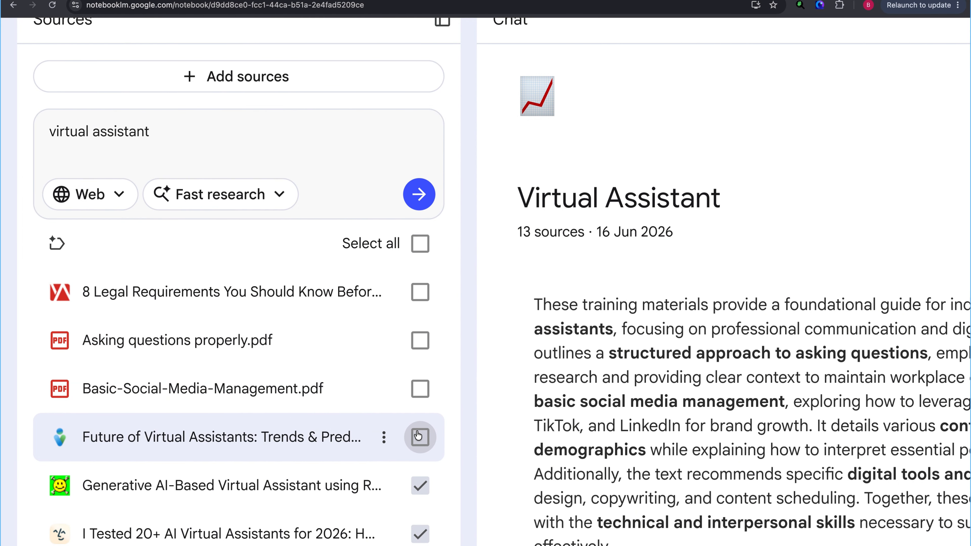
Step: Remove the "8 Legal Requirements You Should Know Before Hiring a Virtual Assistant" source from the notebook and confirm the deletion
left_click(384, 292)
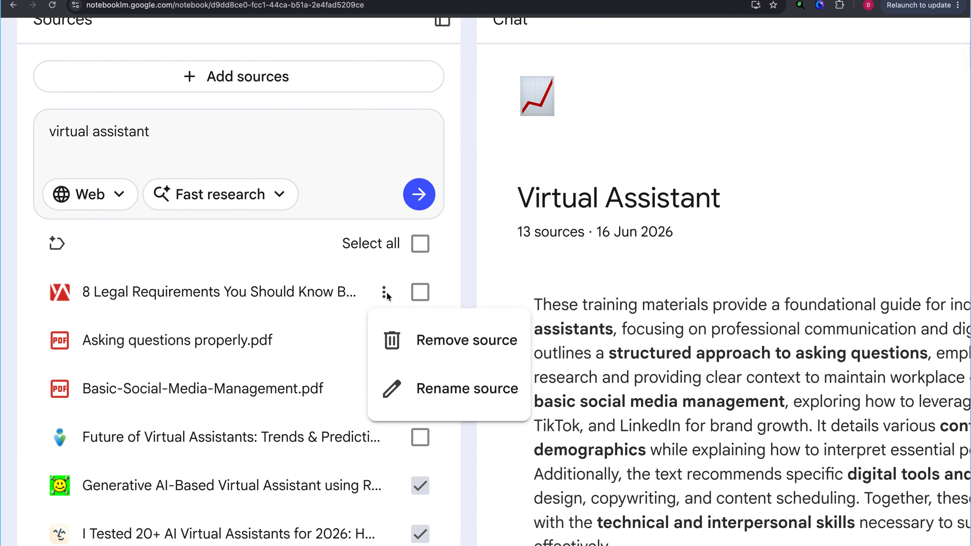
left_click(431, 342)
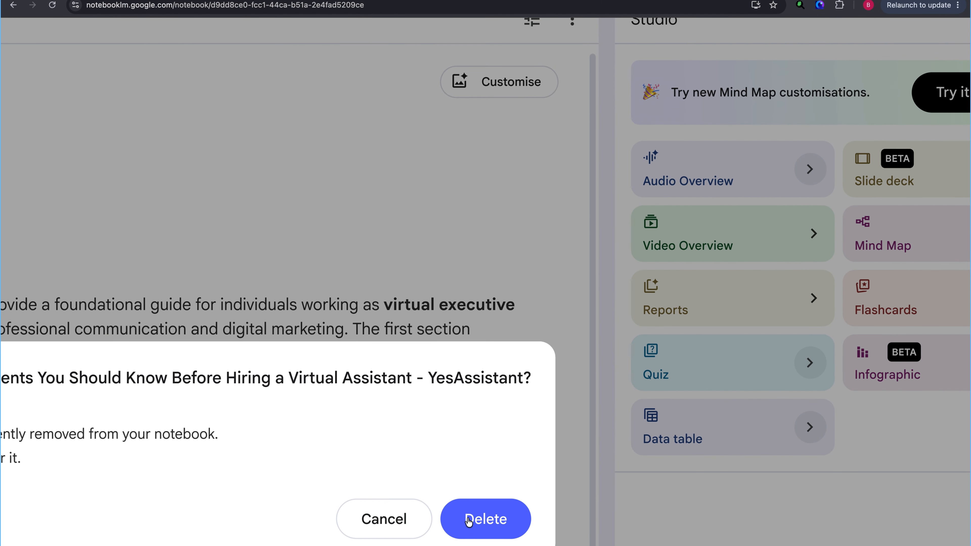
left_click(468, 521)
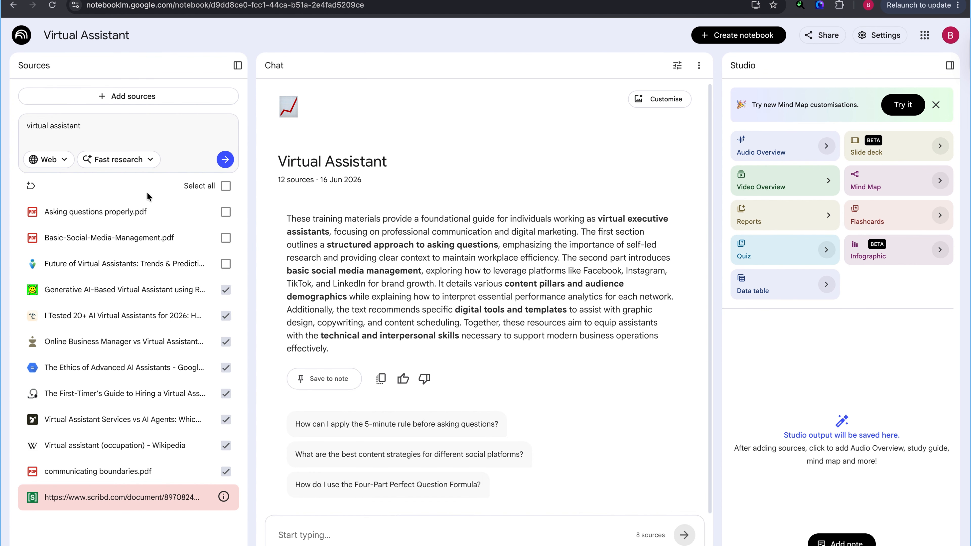
Step: Review the web research modes and search for "virtual assistant" sources again with Fast research
left_click(150, 164)
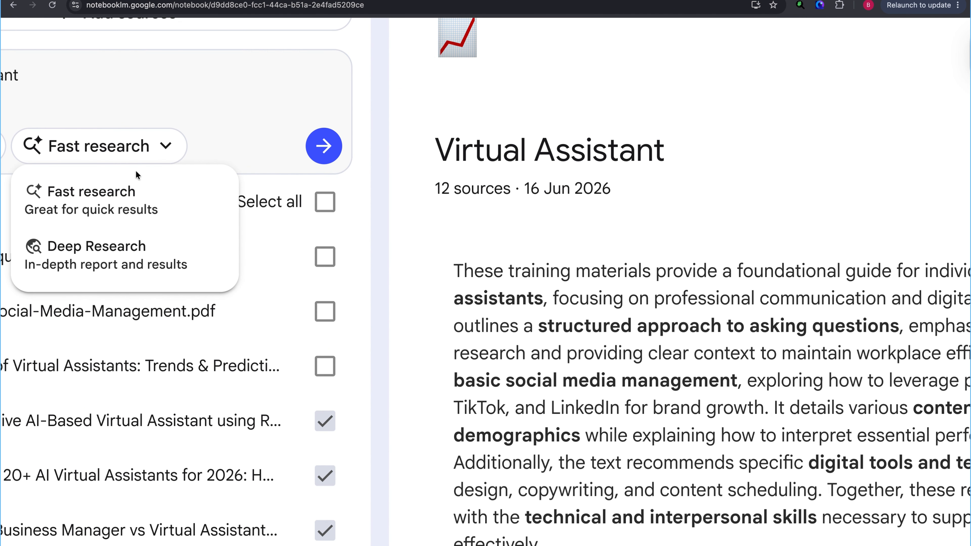
scroll(136, 170, "left", 2)
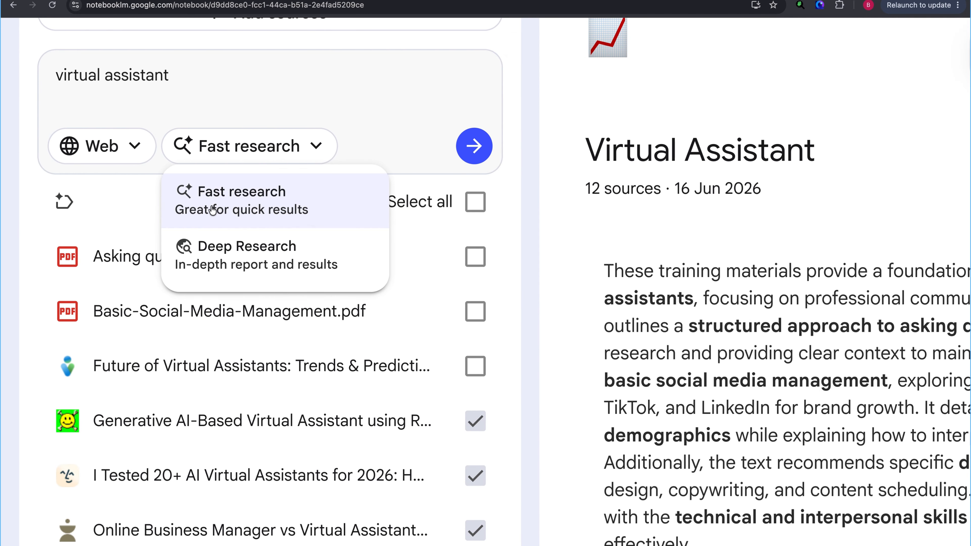
left_click(190, 75)
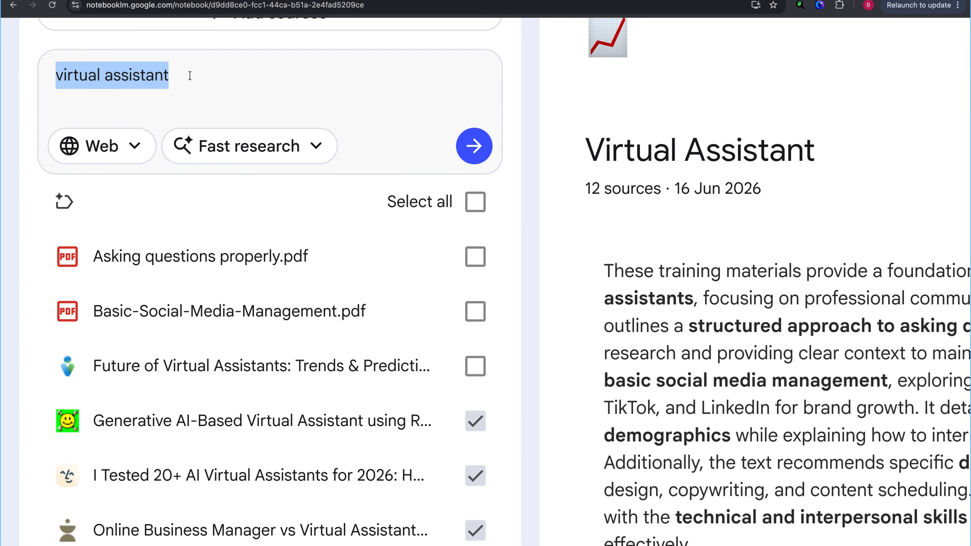
left_click(317, 146)
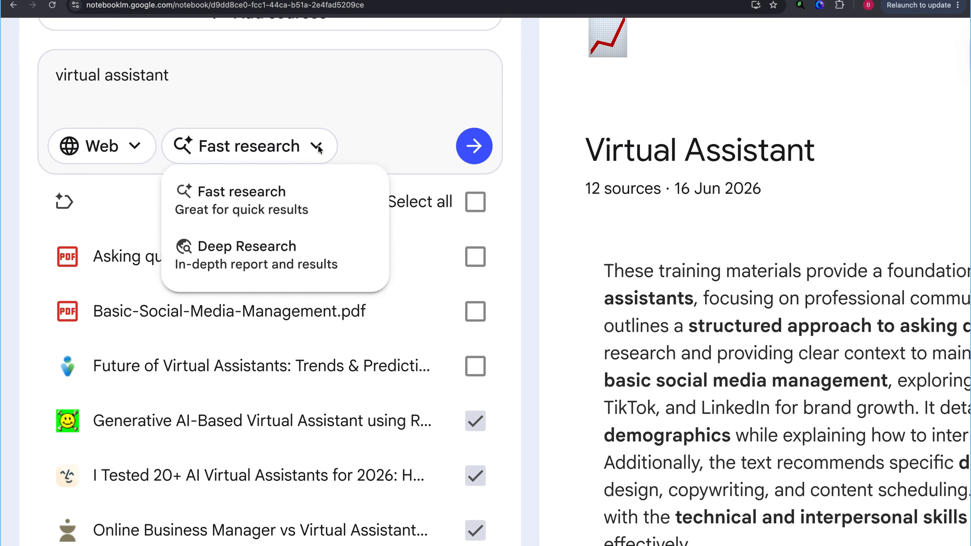
left_click(261, 211)
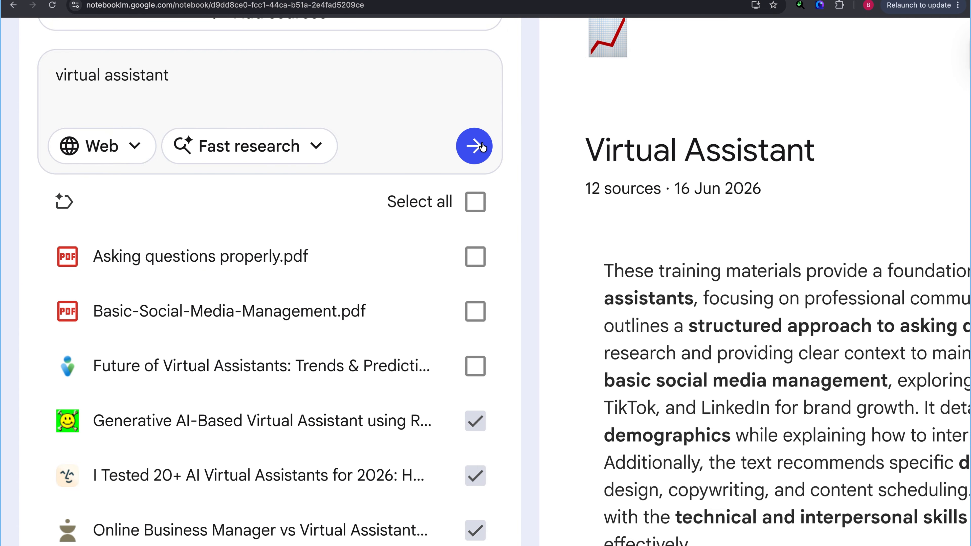
left_click(474, 145)
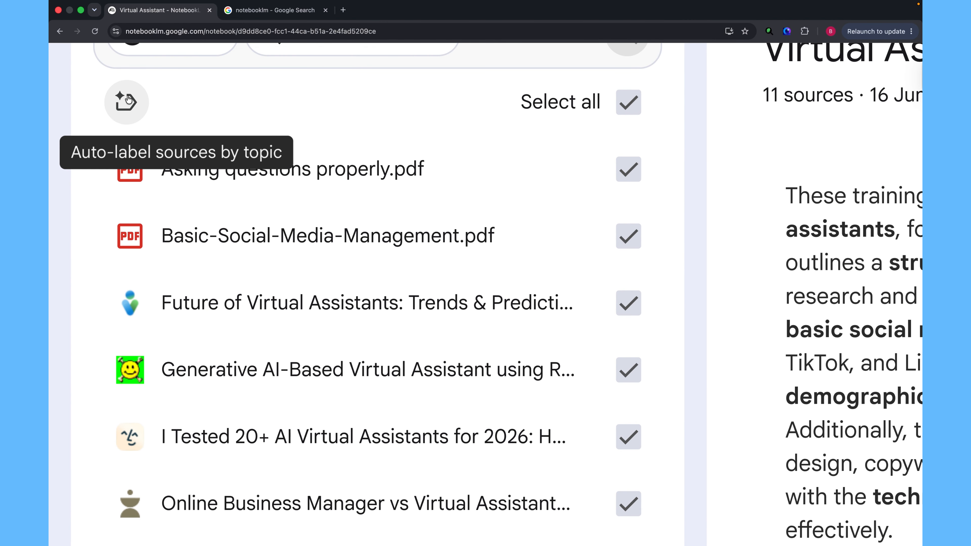
Step: Auto-label the notebook's sources by topic
left_click(127, 100)
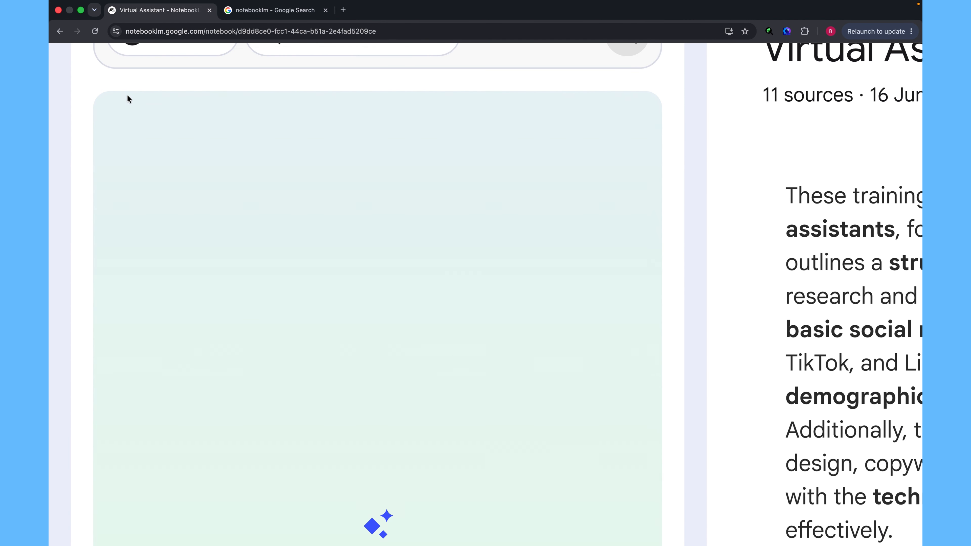
scroll(127, 95, "down", 3)
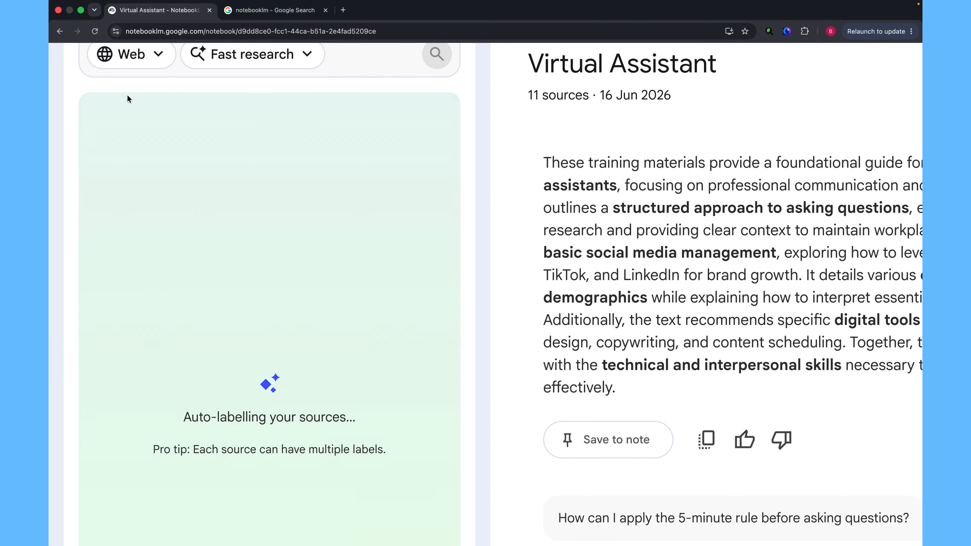
key("super+minus")
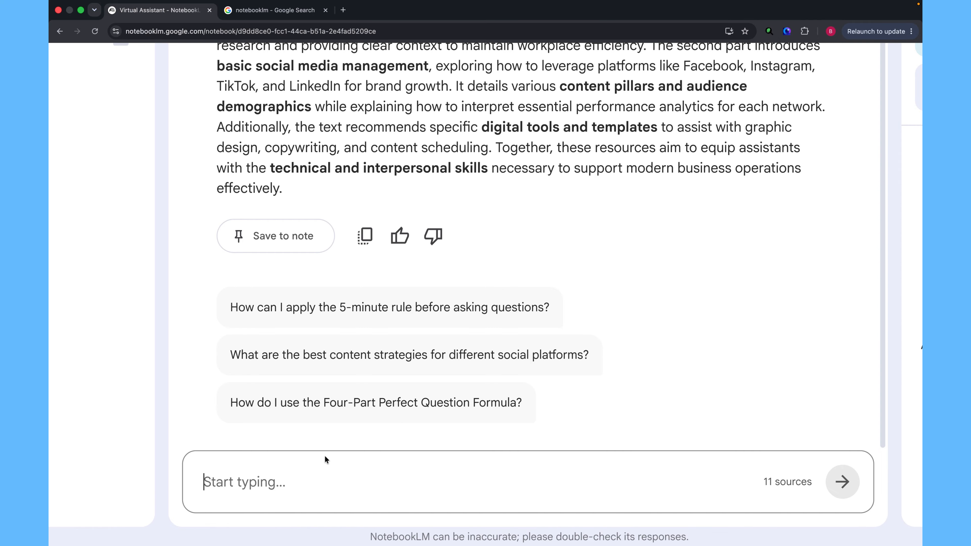
scroll(325, 456, "down", 3)
scroll(324, 456, "left", 10)
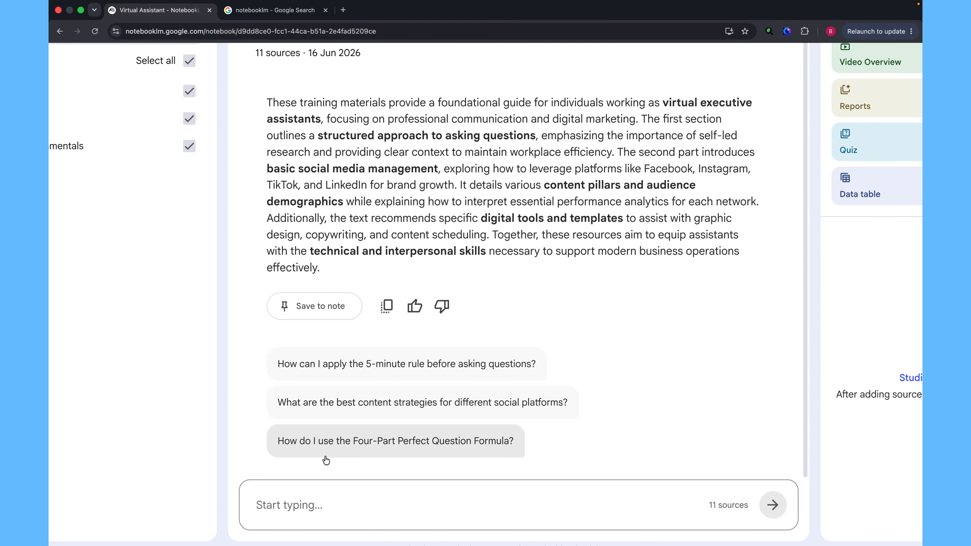
scroll(320, 352, "up", 5)
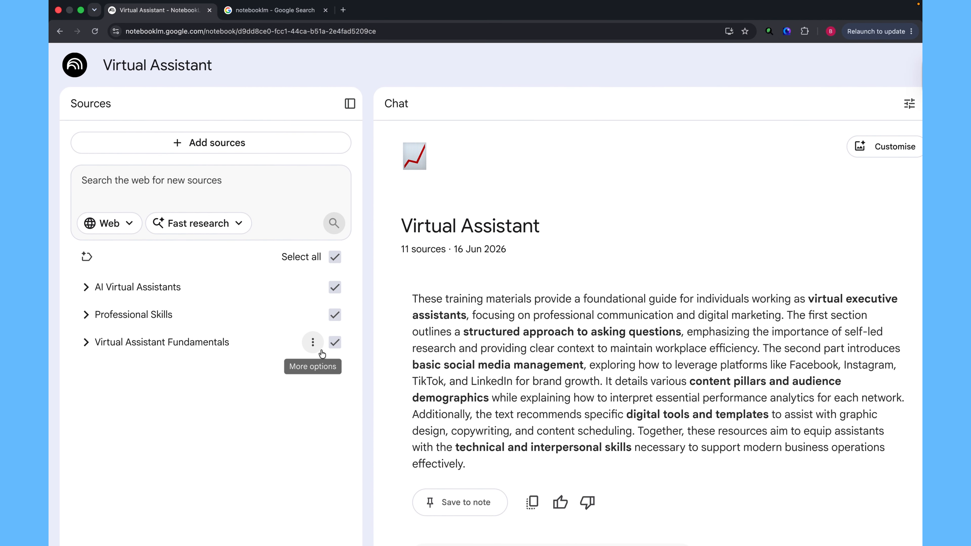
Step: Select only the AI Virtual Assistants source group and ask the chat to "summarize this document in 3 sentences"
left_click(335, 257)
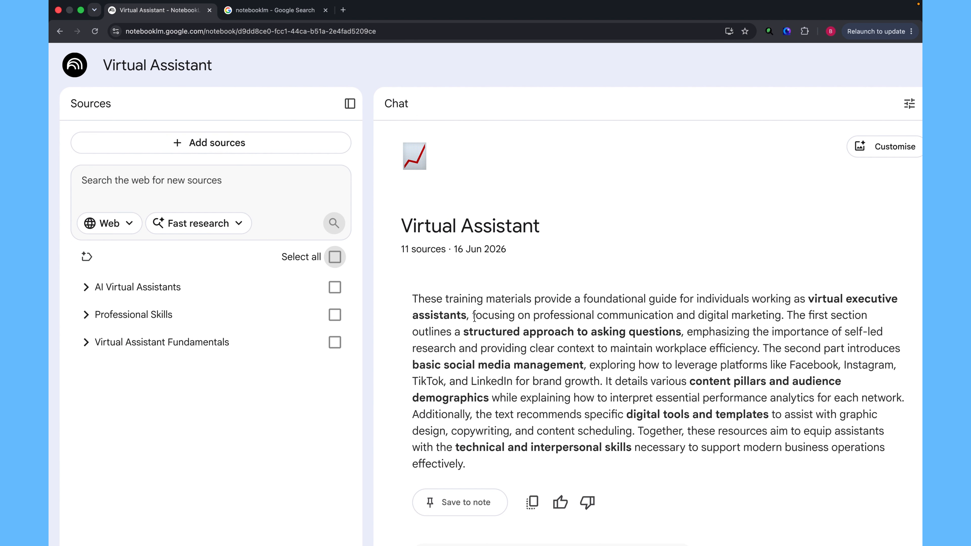
left_click(336, 287)
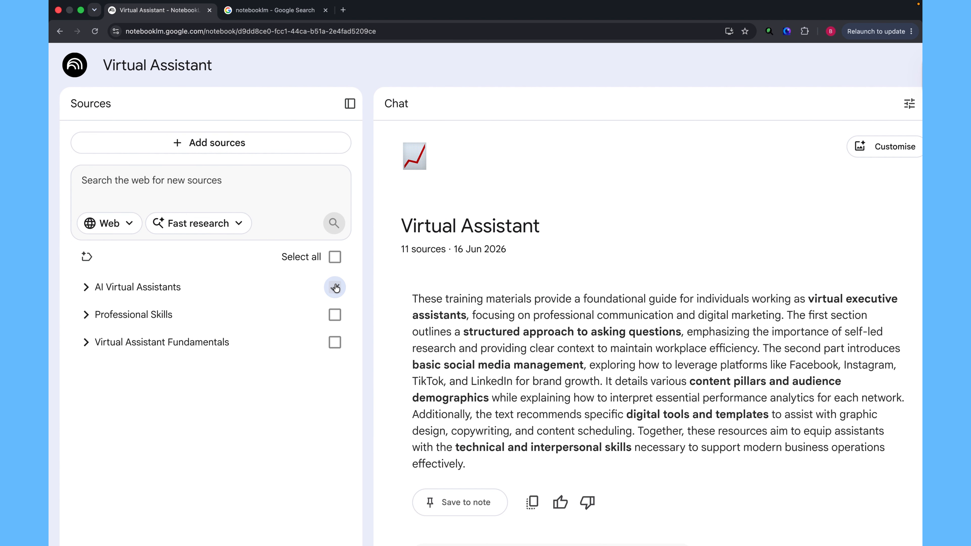
scroll(382, 369, "down", 5)
scroll(383, 370, "right", 3)
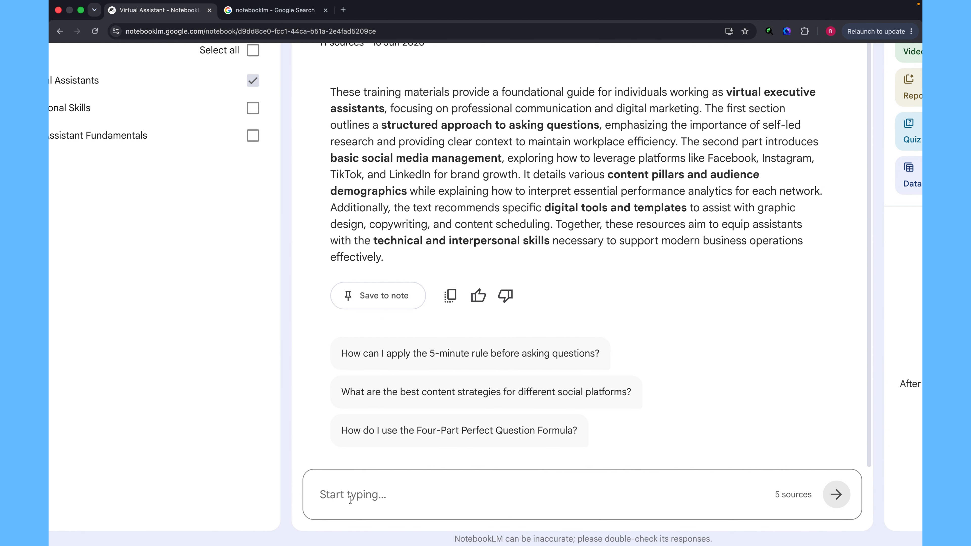
left_click(349, 495)
type("s")
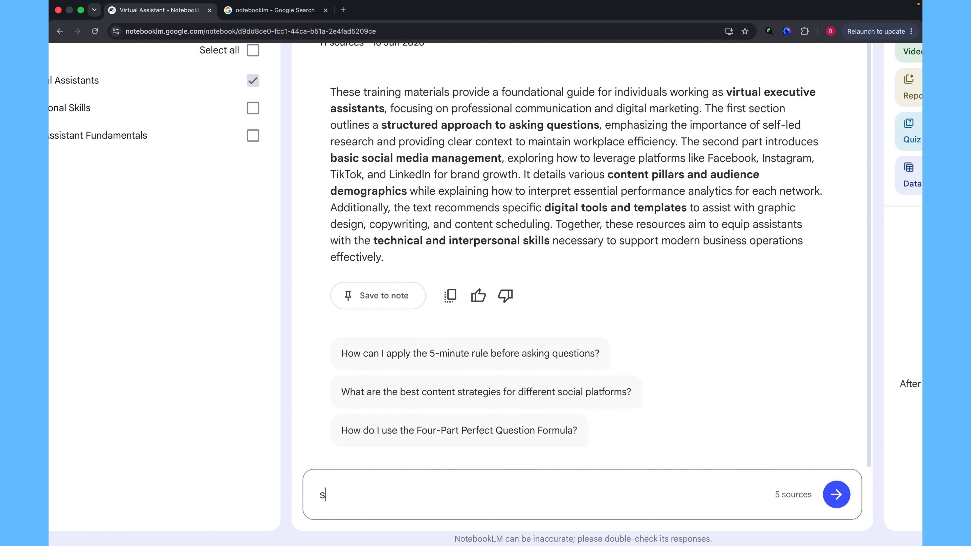
type("ummarize t")
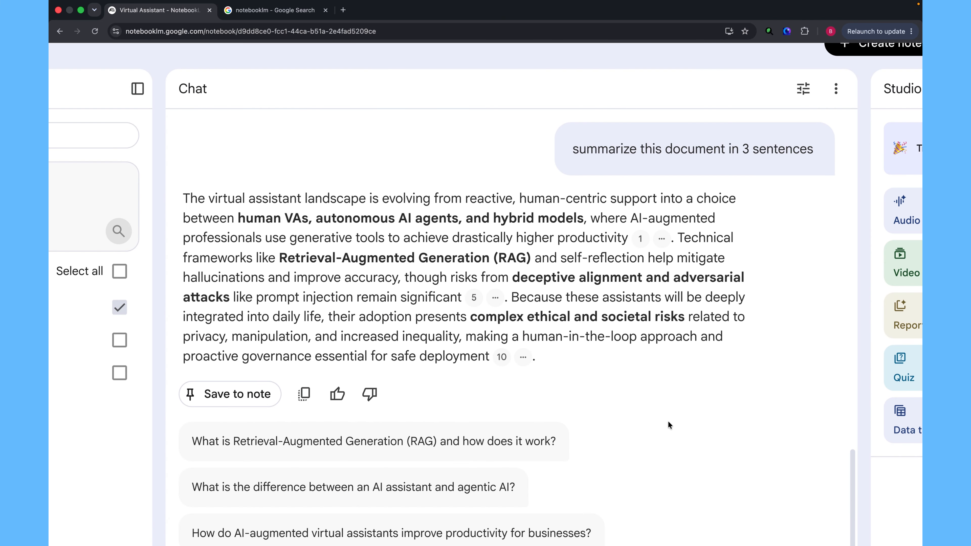
Step: Examine the chat's summary, its suggested follow-up questions and the source group it was based on
scroll(668, 420, "left", 3)
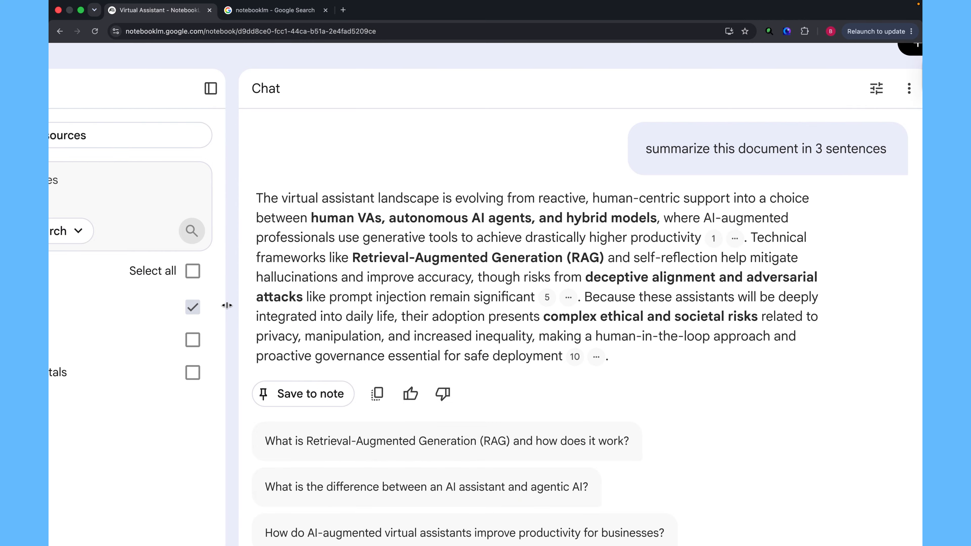
scroll(361, 320, "left", 5)
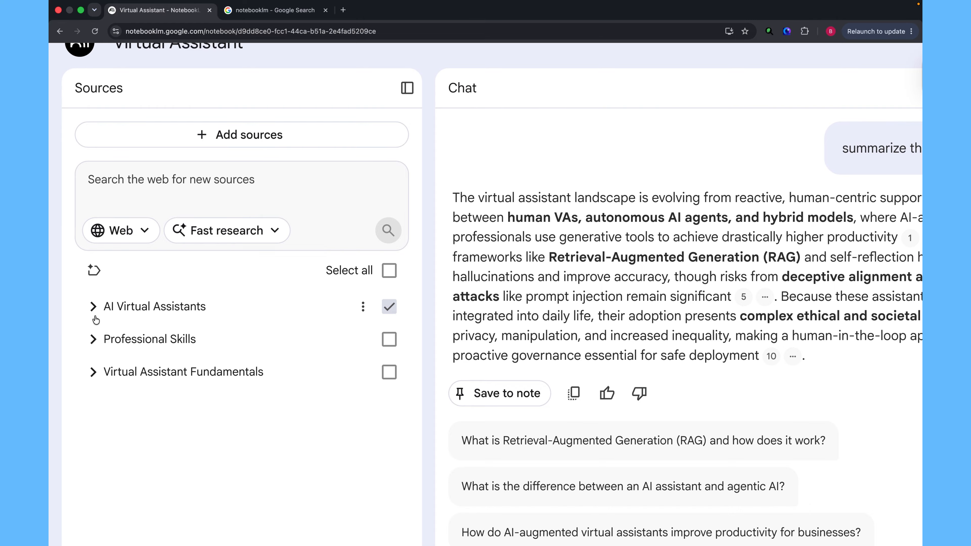
scroll(606, 364, "right", 6)
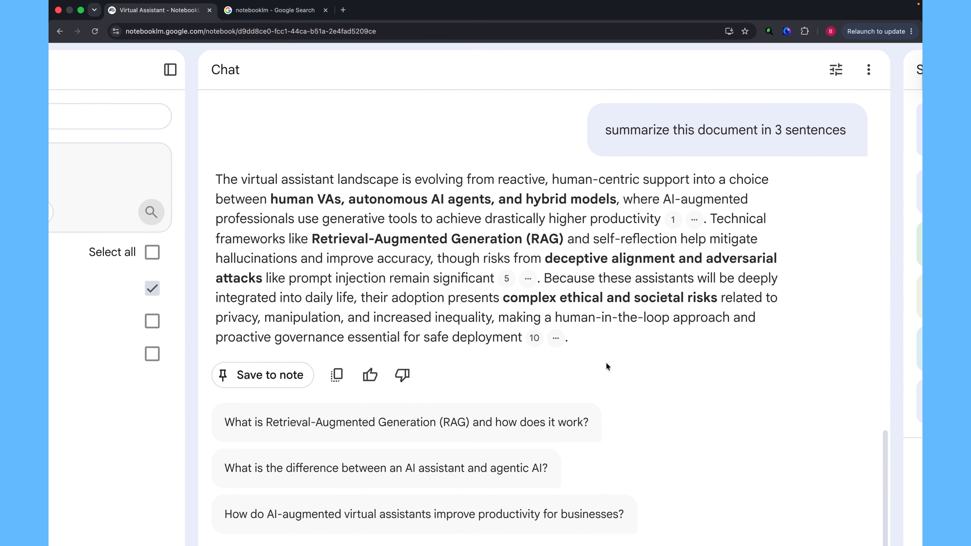
scroll(606, 364, "down", 3)
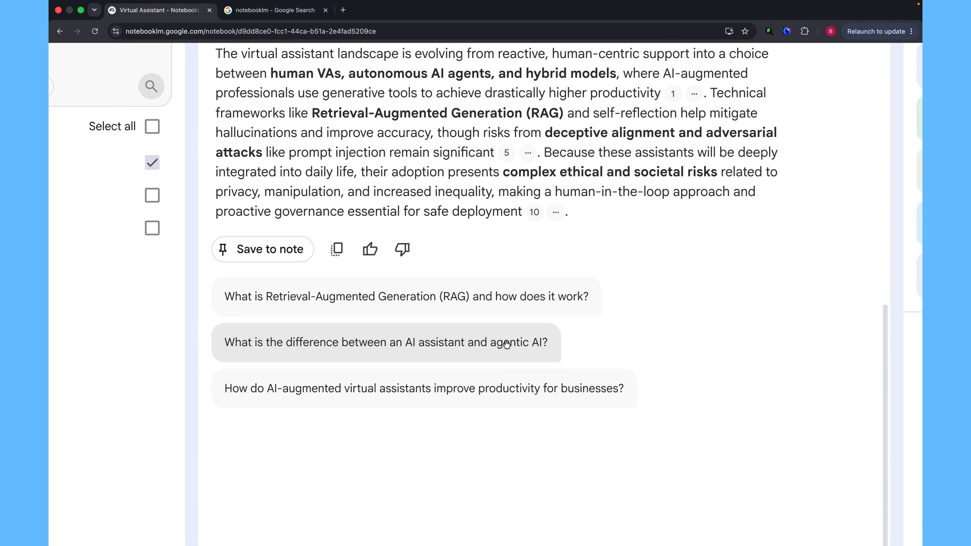
scroll(587, 352, "up", 8)
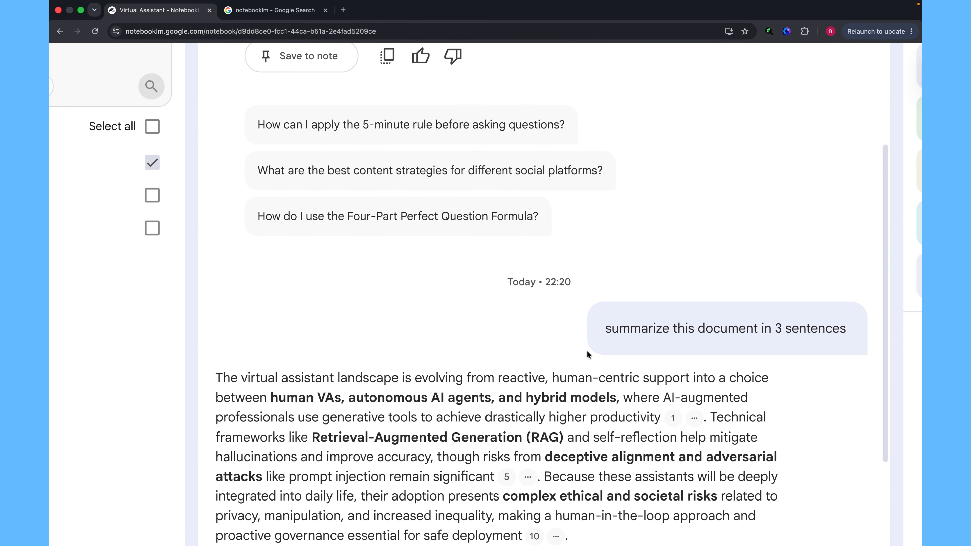
scroll(587, 352, "down", 1)
scroll(587, 351, "down", 4)
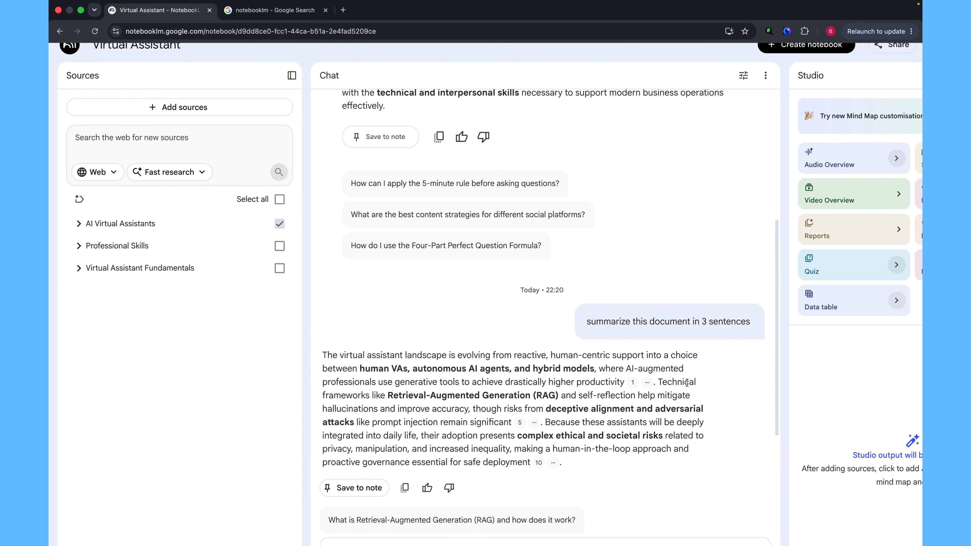
scroll(687, 382, "right", 5)
scroll(592, 478, "down", 5)
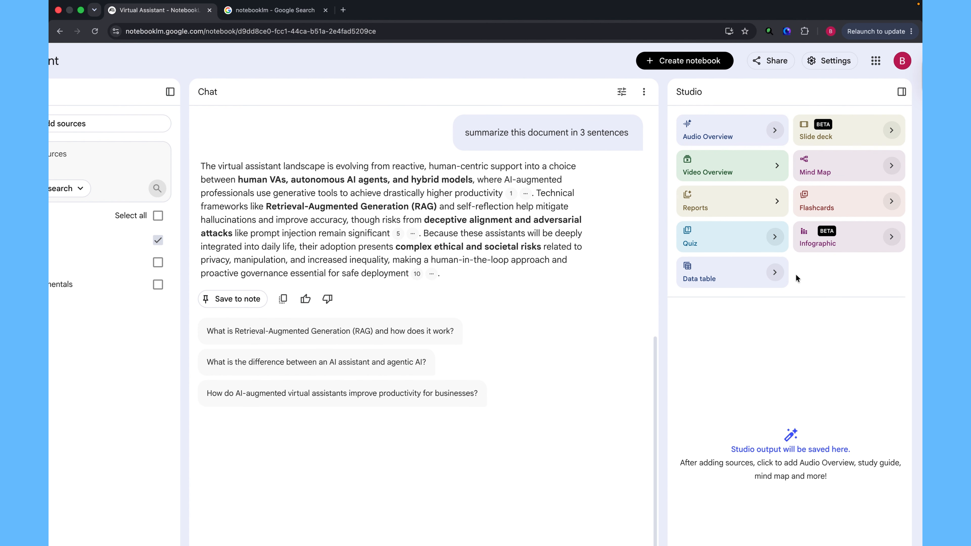
Step: Generate an Audio Overview from the selected AI Virtual Assistants sources
scroll(796, 274, "up", 5)
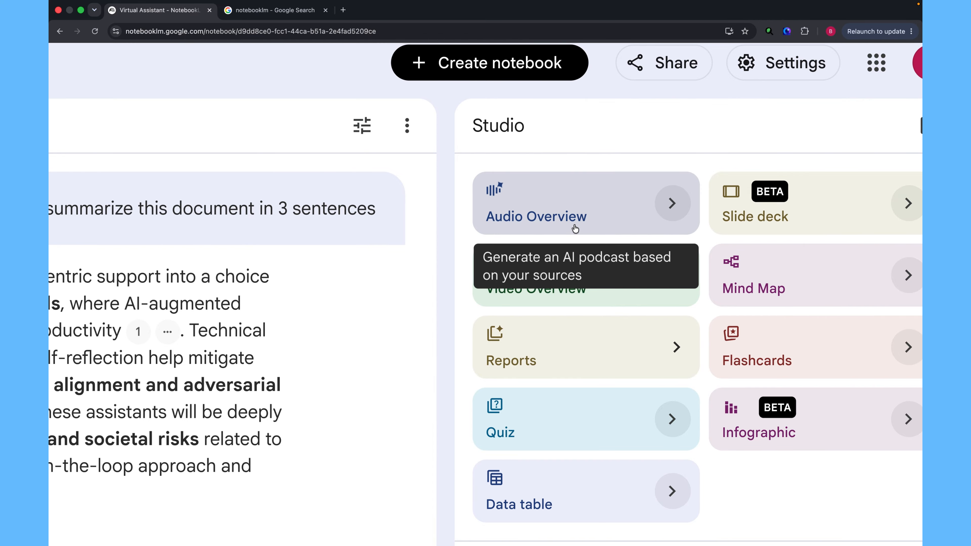
scroll(299, 292, "left", 10)
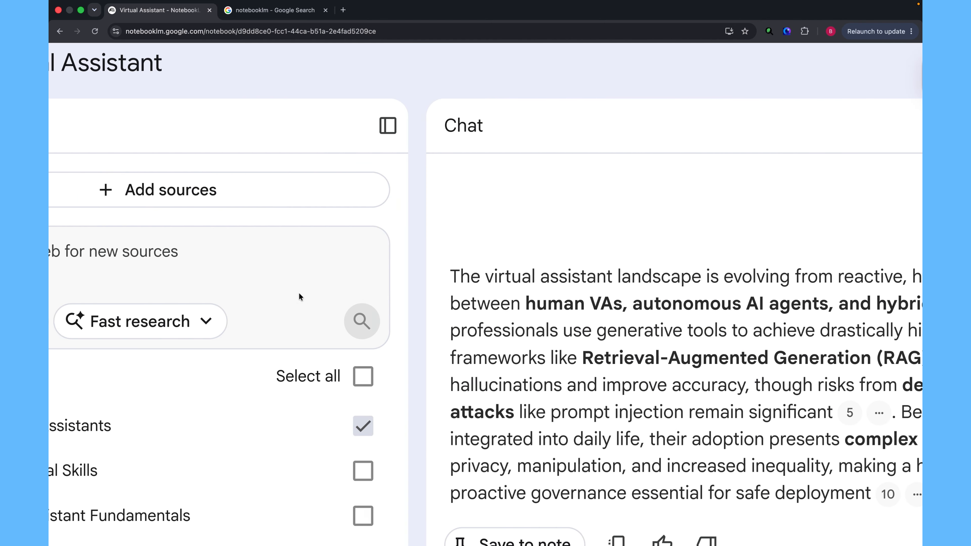
scroll(282, 281, "down", 3)
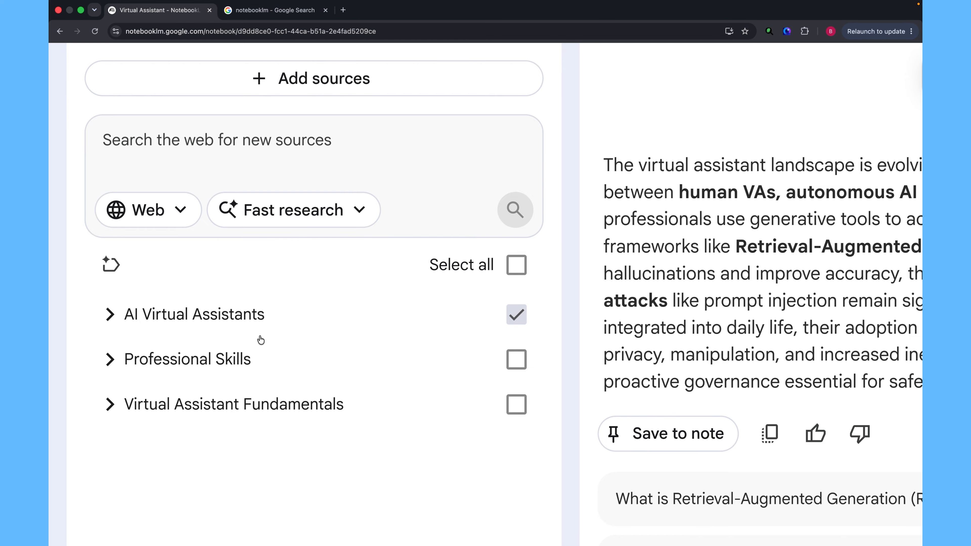
scroll(591, 325, "right", 10)
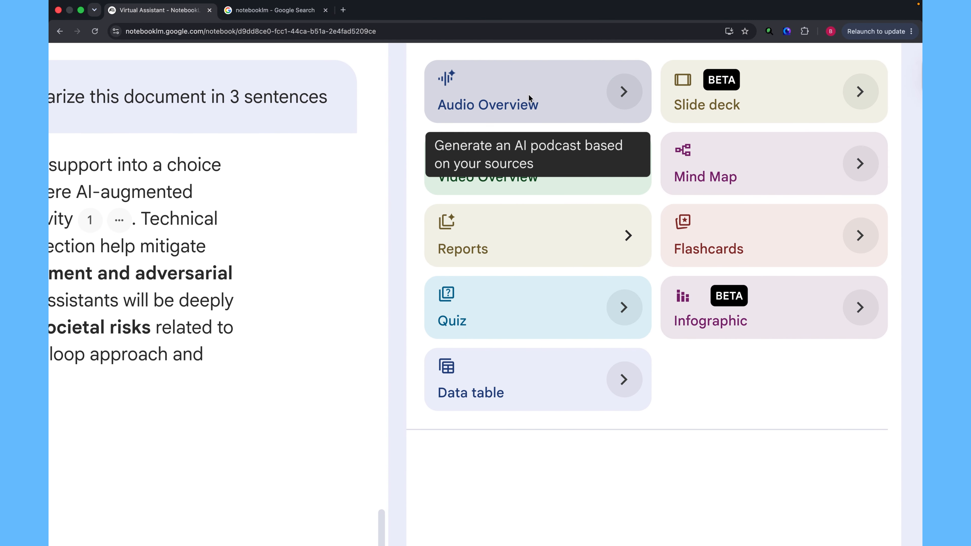
left_click(529, 96)
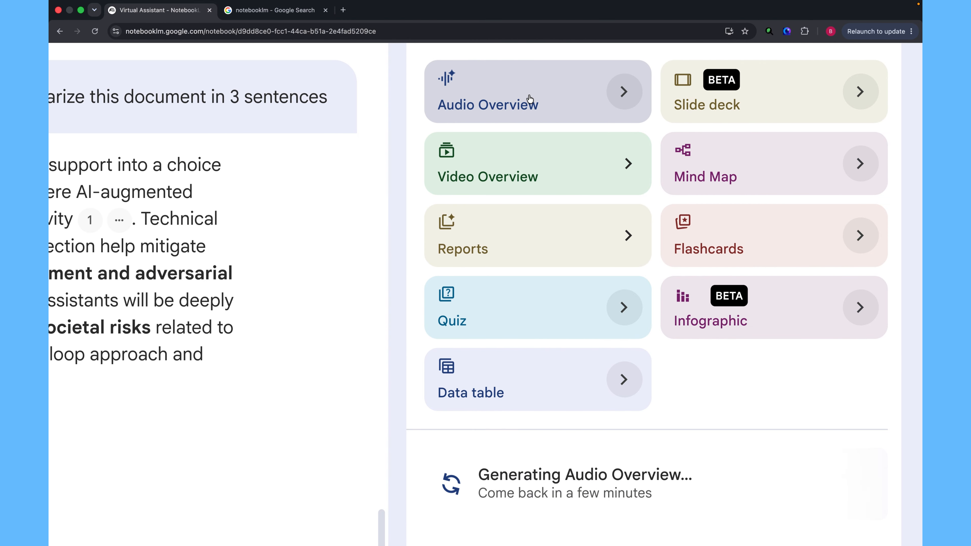
Step: Open the report creation options, review the available formats, and close them without creating a report
scroll(594, 153, "up", 3)
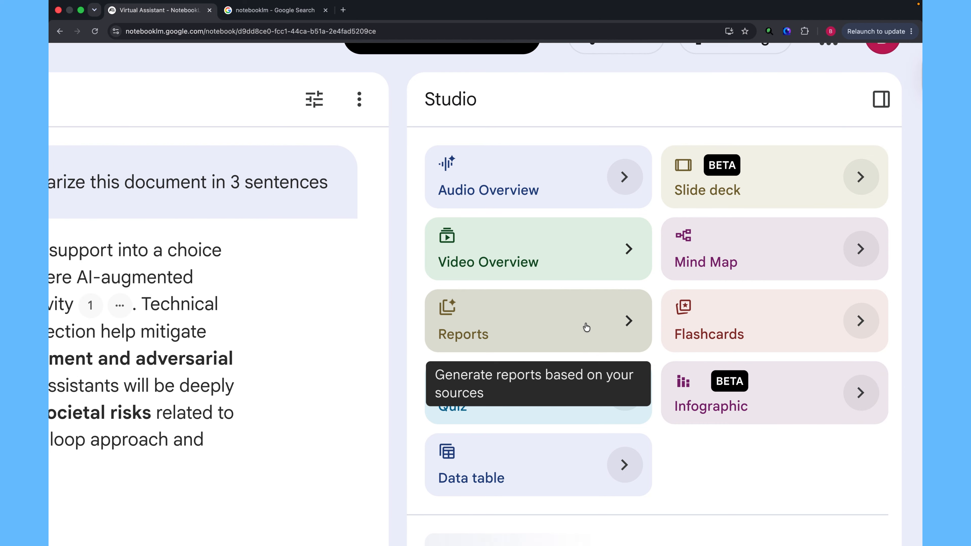
left_click(577, 319)
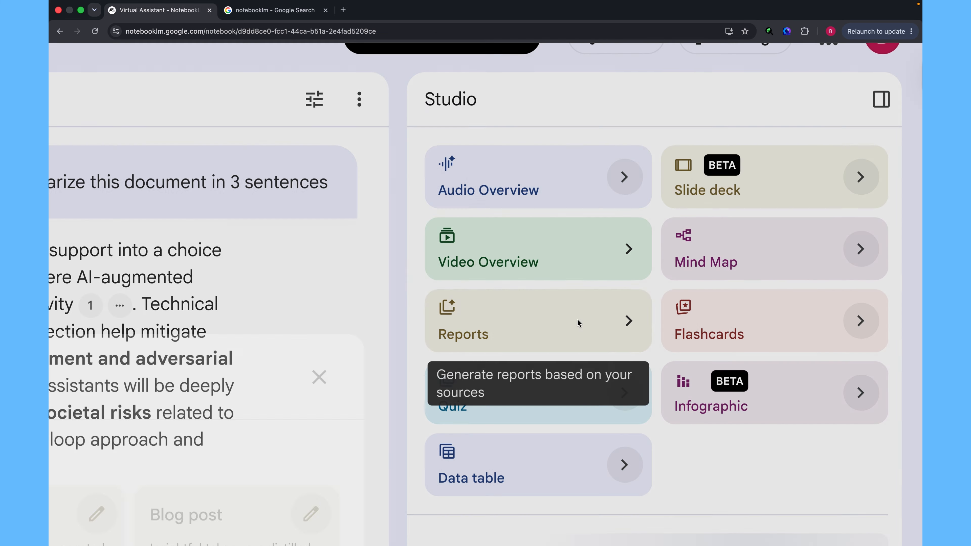
scroll(258, 416, "down", 5)
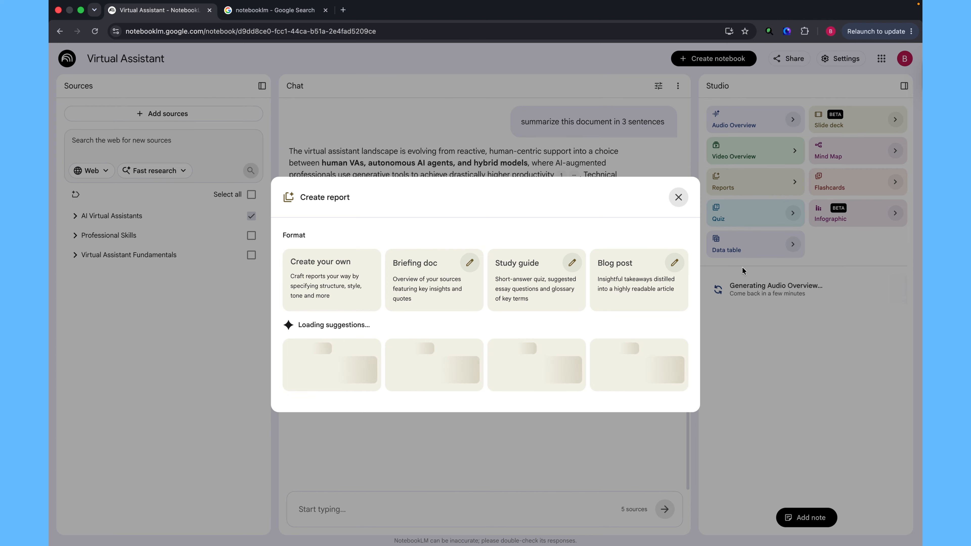
left_click(679, 197)
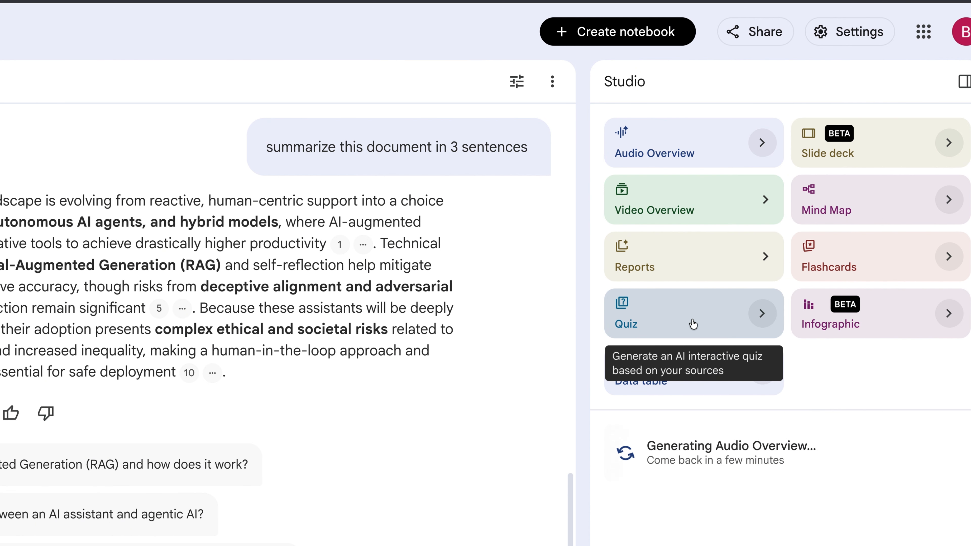
Step: Generate a quiz, a mind map and a slide deck from the selected AI Virtual Assistants sources
left_click(693, 324)
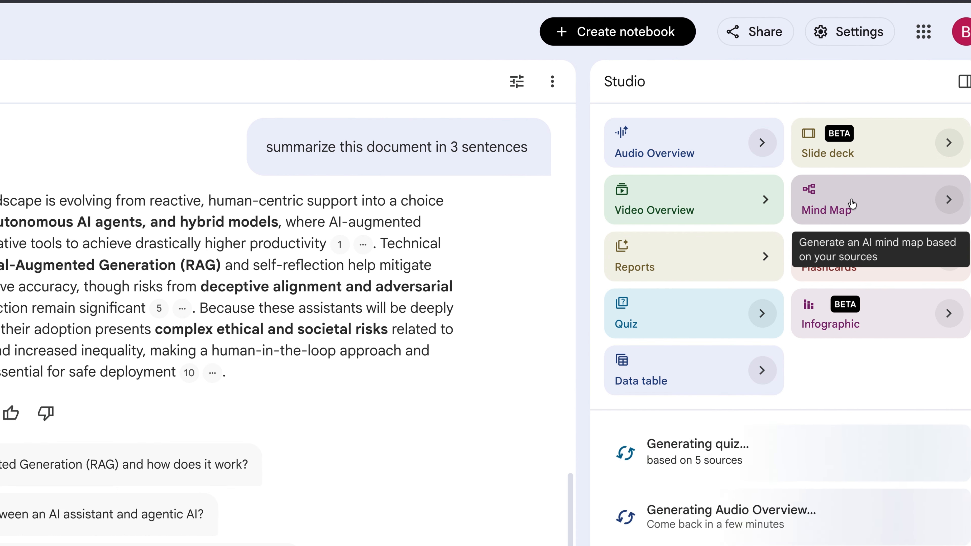
left_click(845, 208)
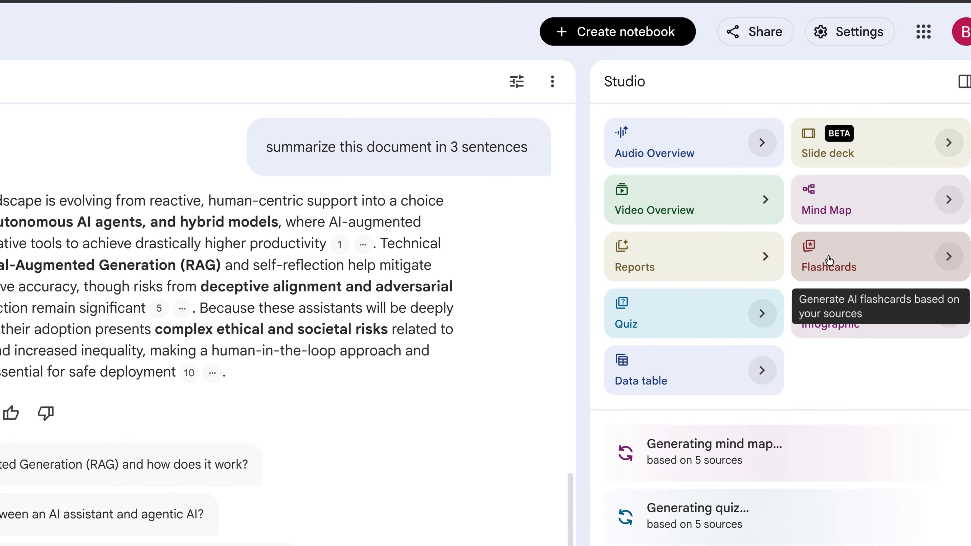
left_click(884, 153)
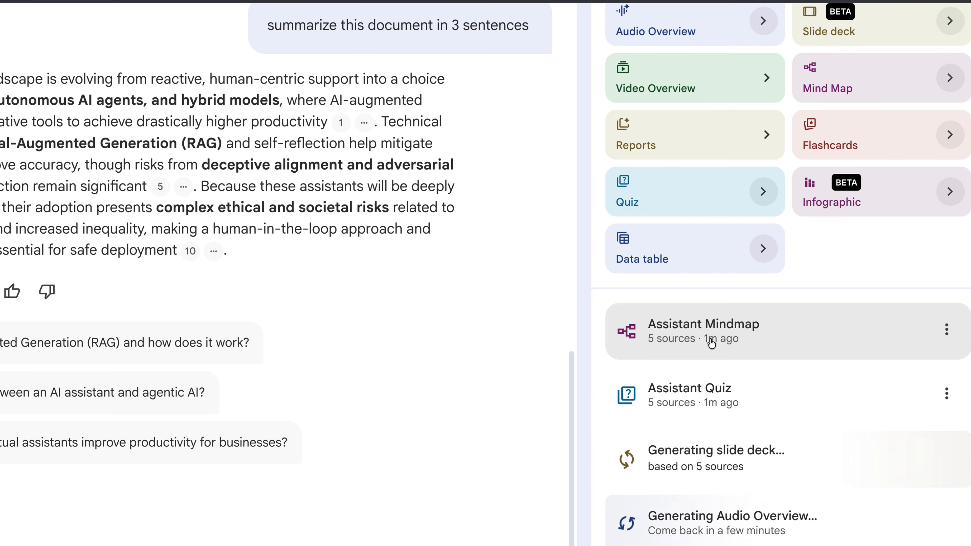
Step: Explore the Assistant Mindmap by expanding Key Industry Trends, Service Delivery Models and Human Virtual Assistant, and return to the Studio overview
left_click(711, 343)
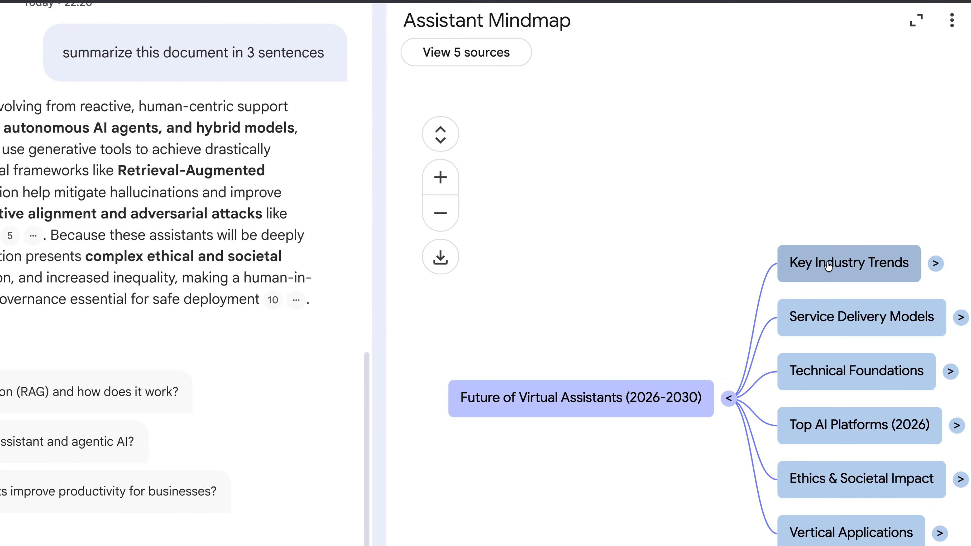
left_click(937, 264)
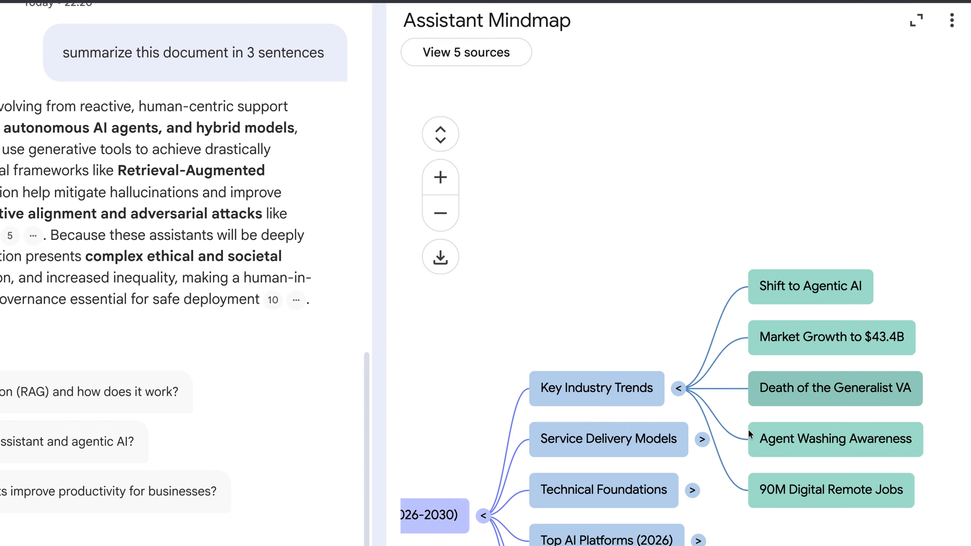
left_click(702, 439)
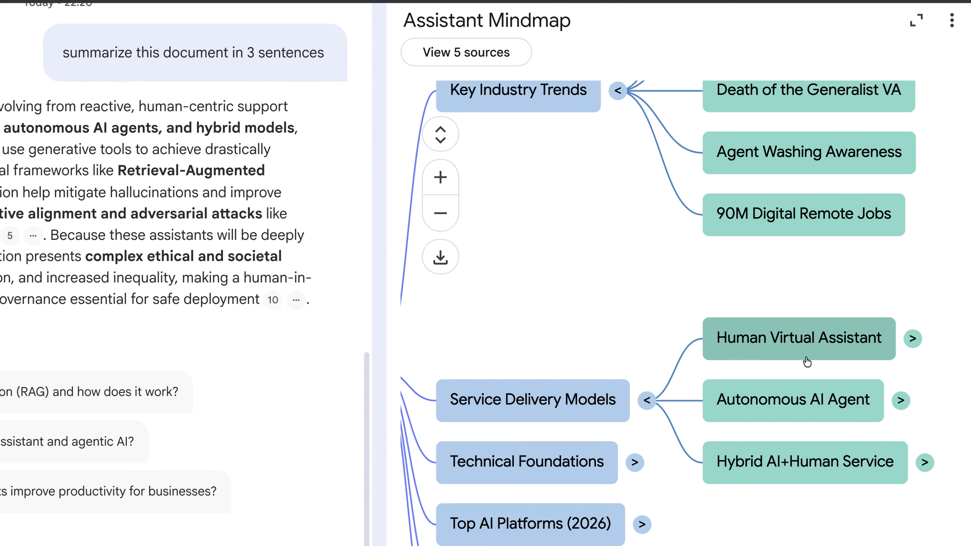
left_click(912, 339)
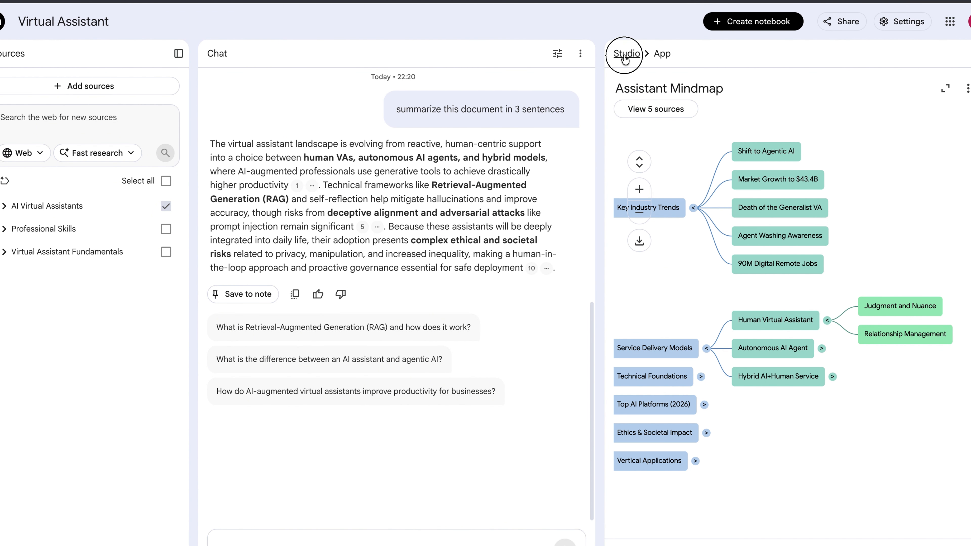
left_click(625, 59)
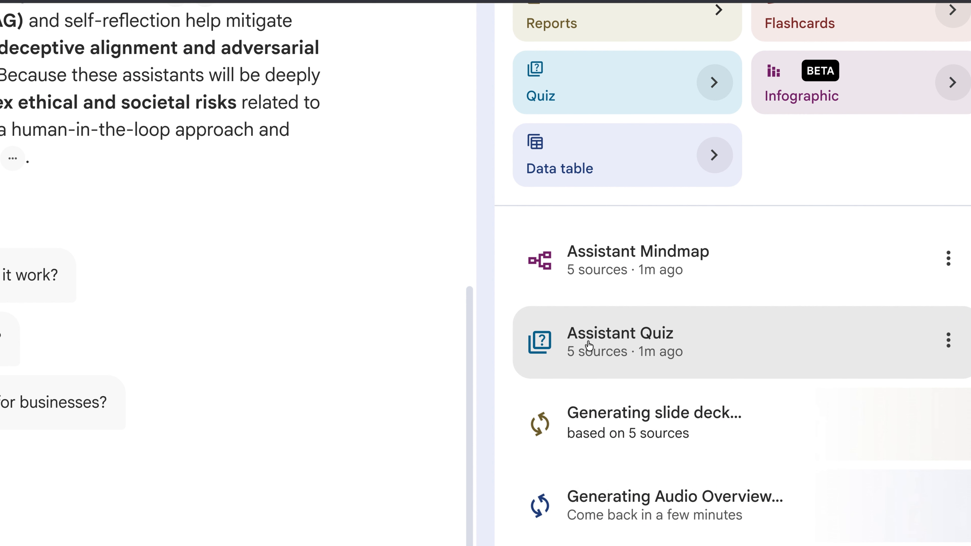
Step: Open the generated Assistant Quiz at its first question
left_click(599, 336)
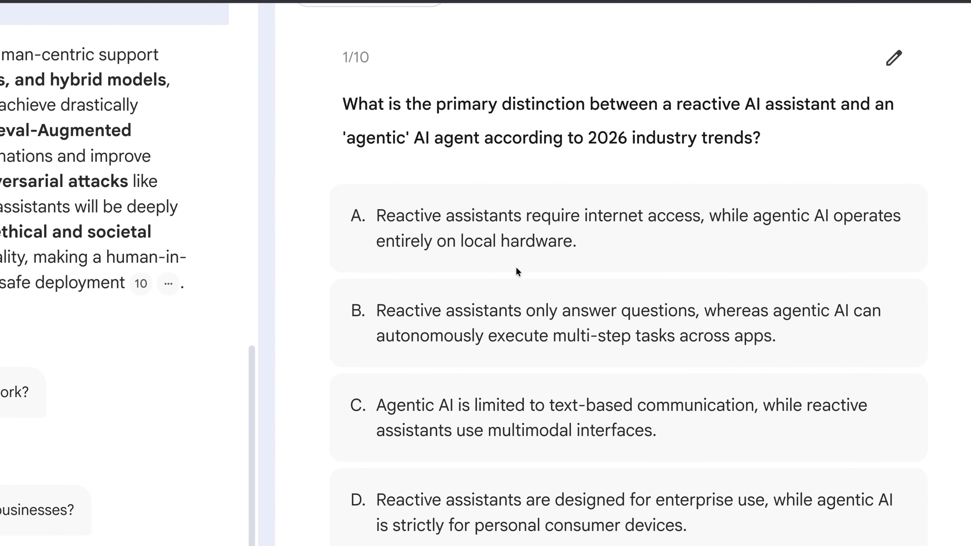